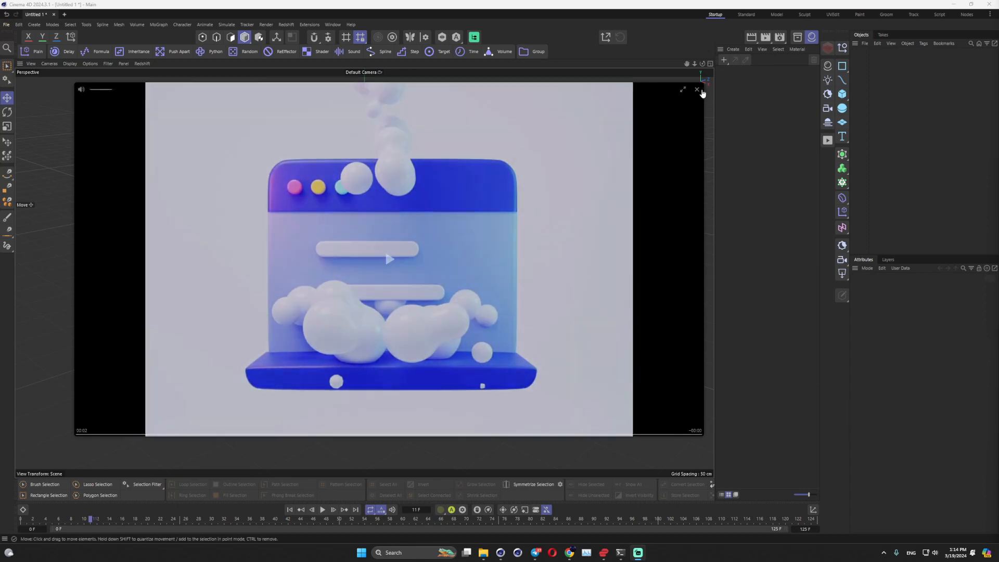
Step: Add a Segment spline with a -50% offset and nest it in a radial Cloner with count 8, radius 0 cm, on the XZ plane
left_click(696, 89)
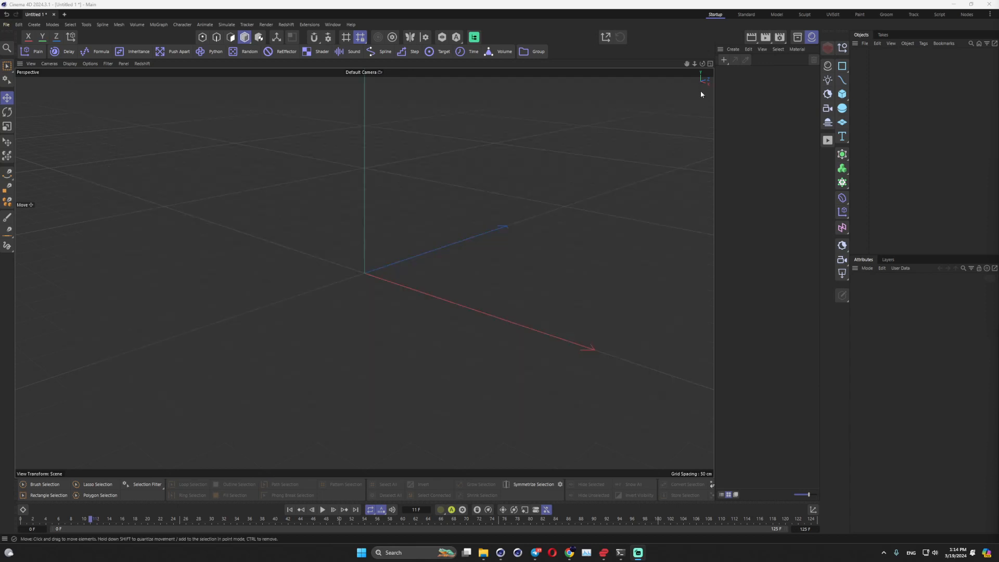
left_click(842, 79)
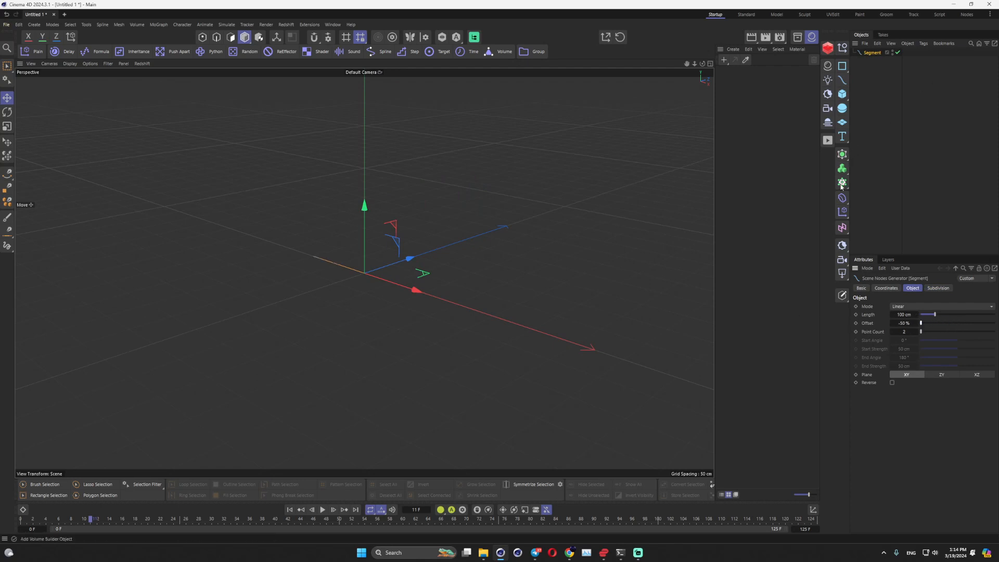
left_click_drag(842, 184, 876, 196, "alt")
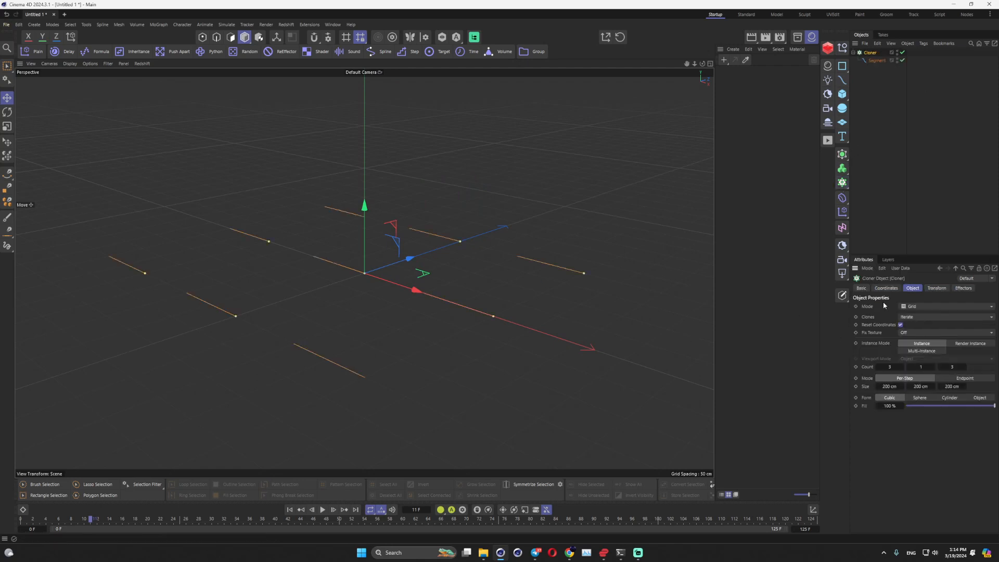
left_click(914, 334)
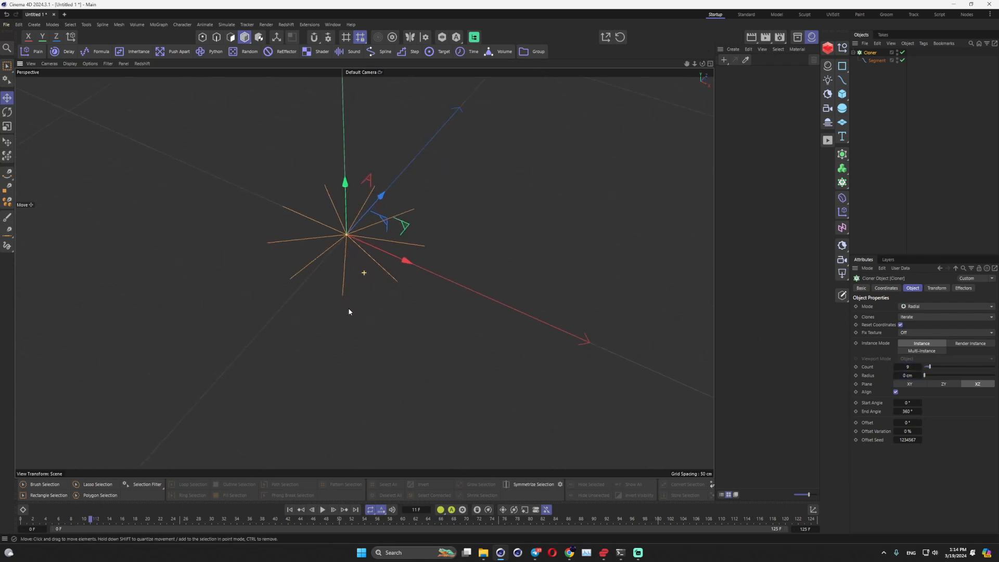
left_click_drag(348, 311, 352, 287, "alt")
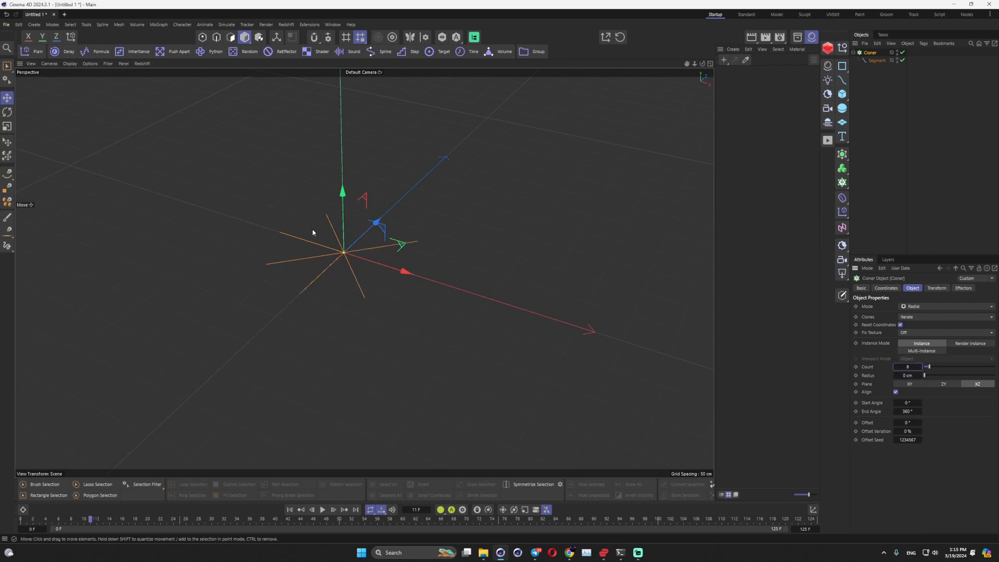
scroll(312, 229, "up", 3)
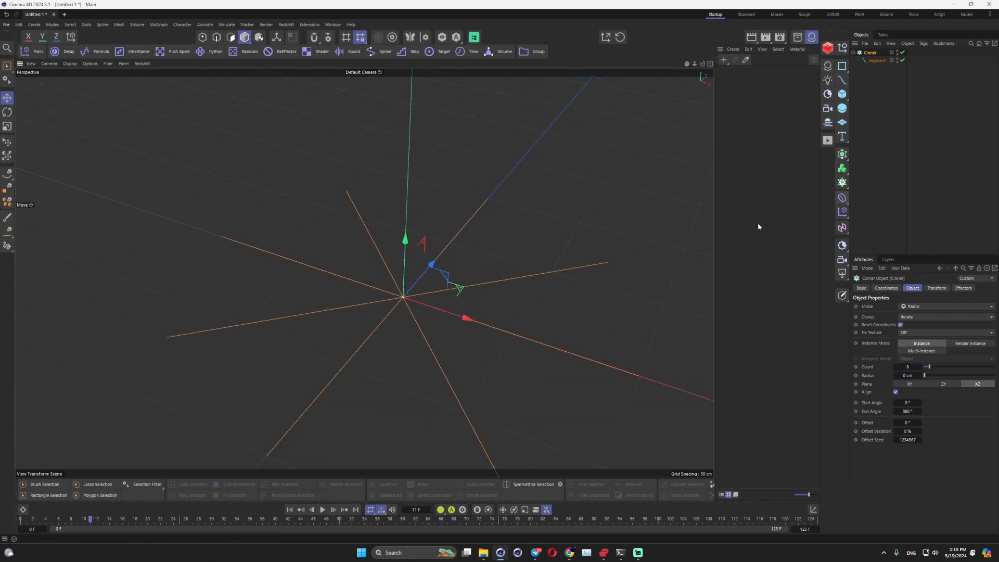
left_click_drag(364, 273, 572, 218, "alt")
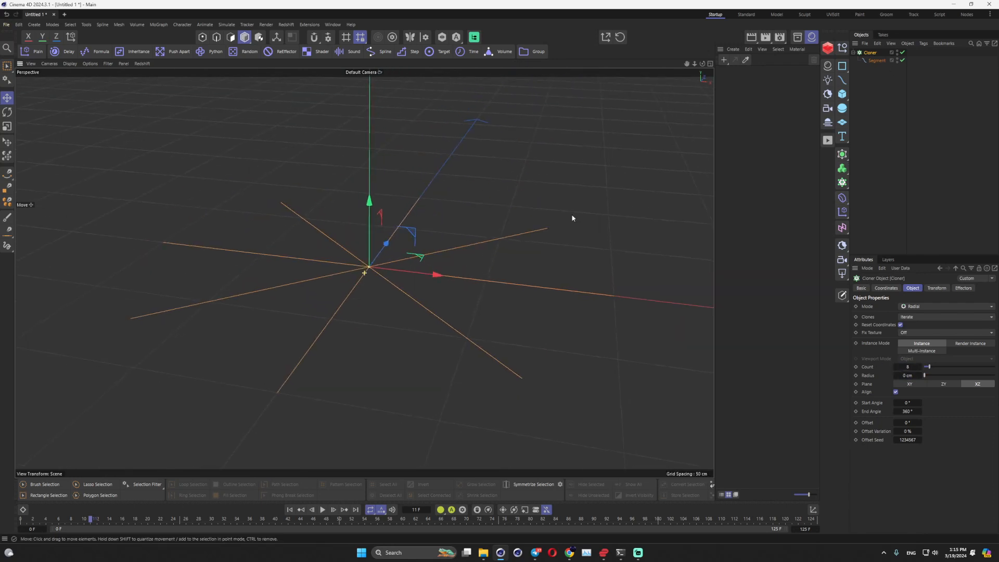
Step: Nest the Cloner in a Connect object under a Null and add a Formula deformer as a child of that Null
left_click(842, 152)
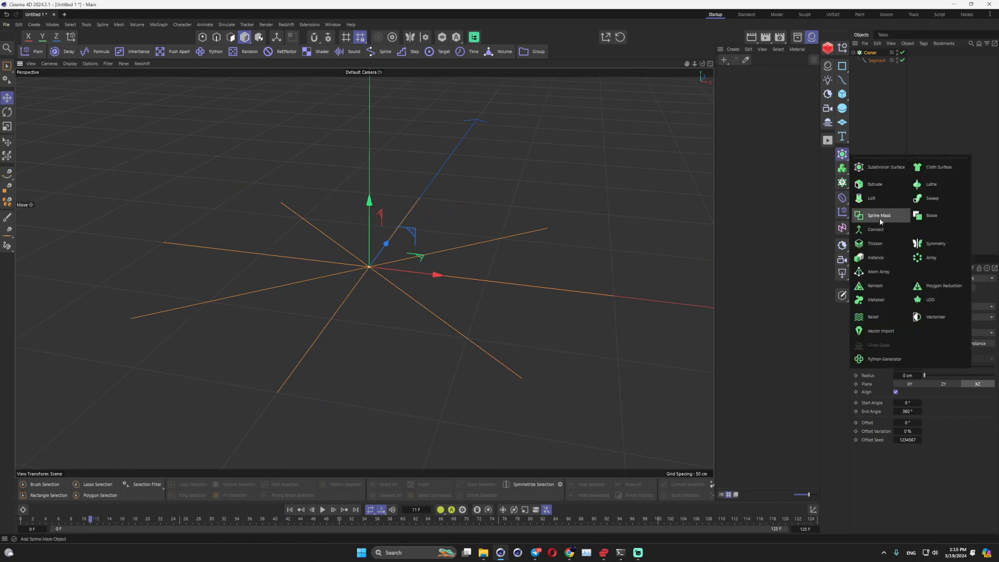
left_click(874, 230, "alt")
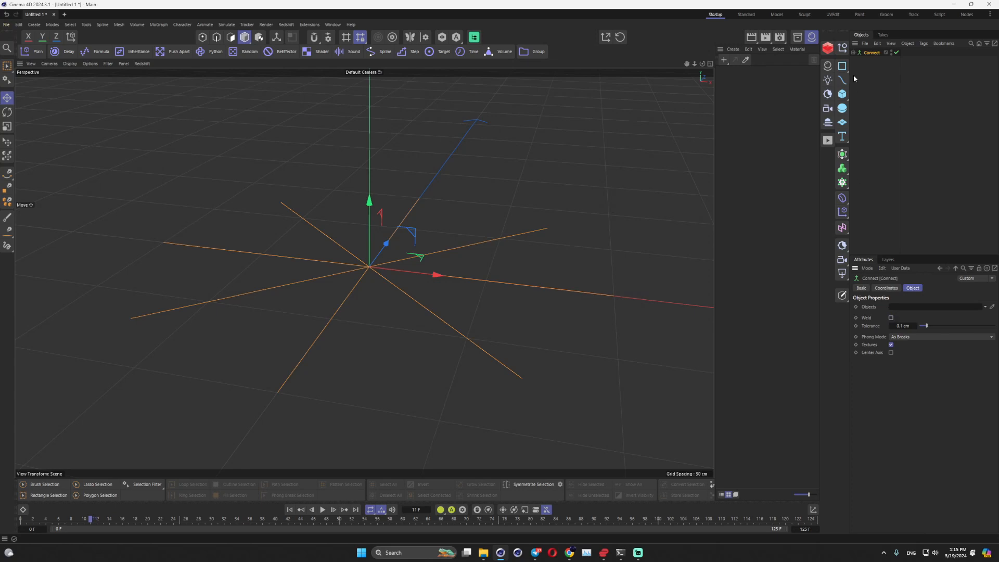
left_click(842, 47, "alt")
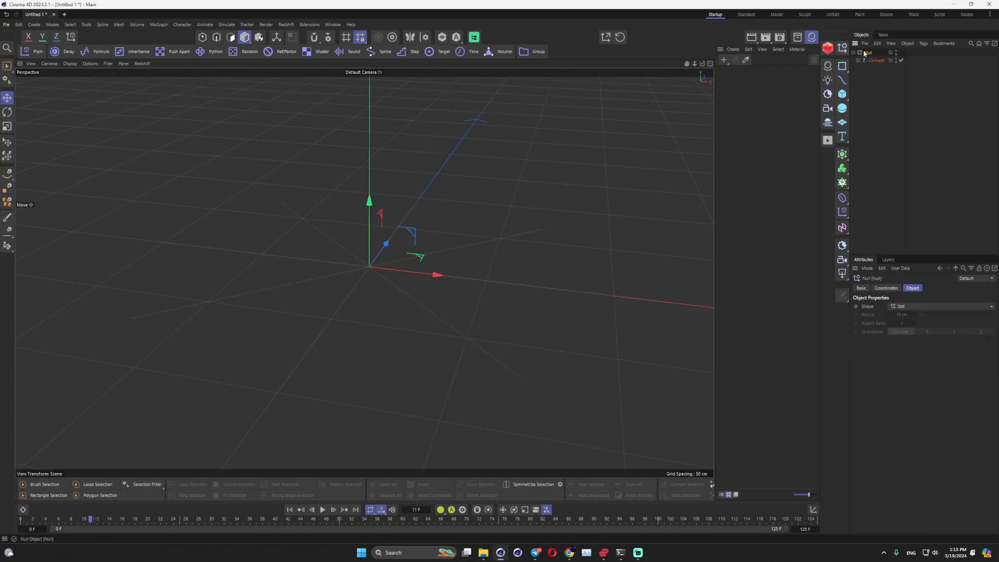
left_click(842, 198)
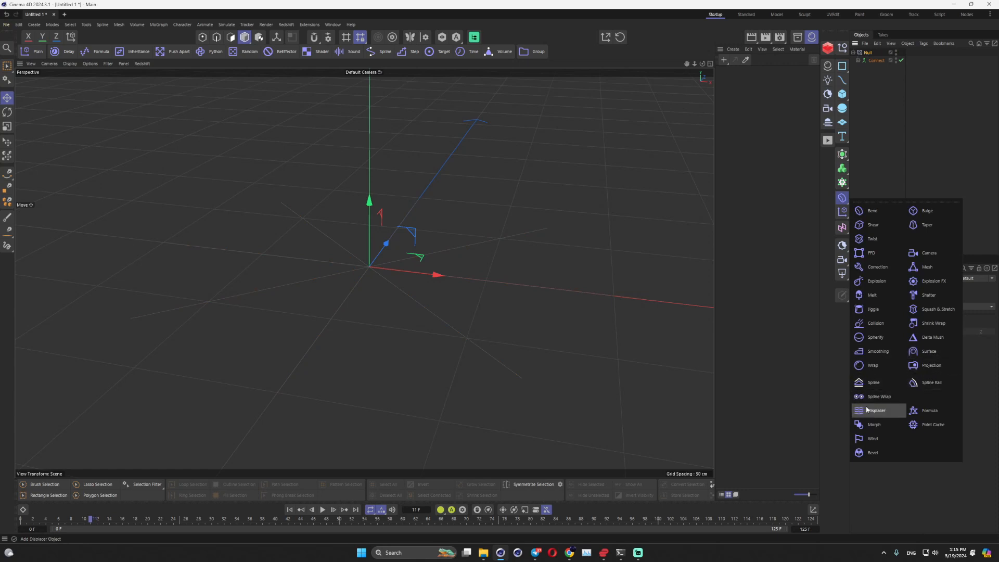
left_click(924, 412)
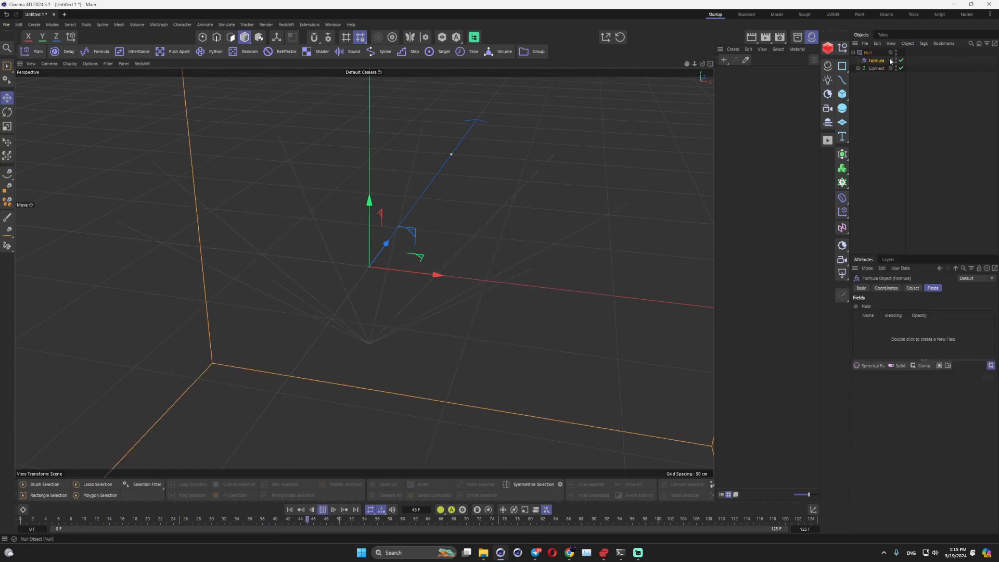
Step: Set the Segment spline's intermediate points to Uniform so the Formula deformer can bend its lines
left_click(875, 68)
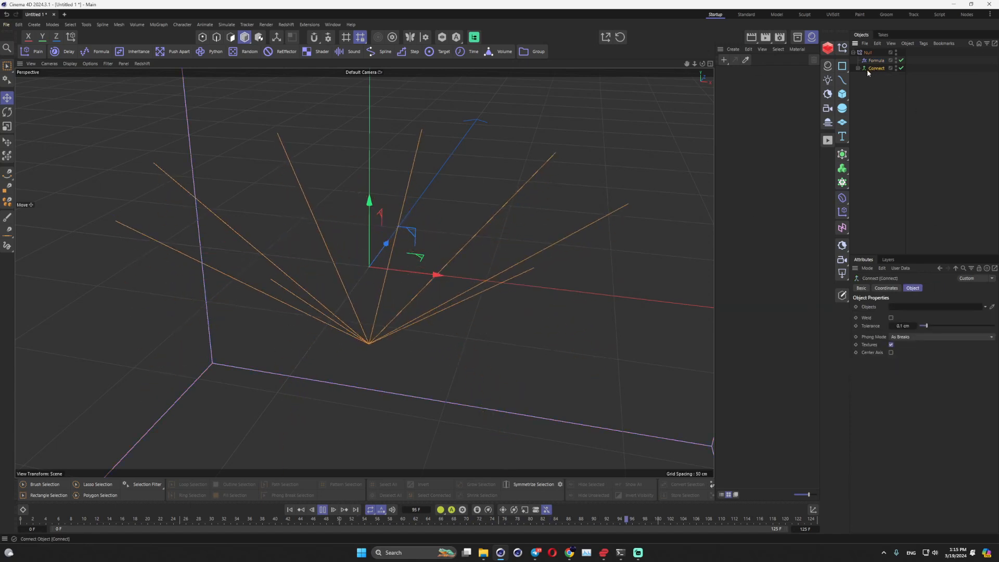
left_click(857, 68)
left_click(884, 83)
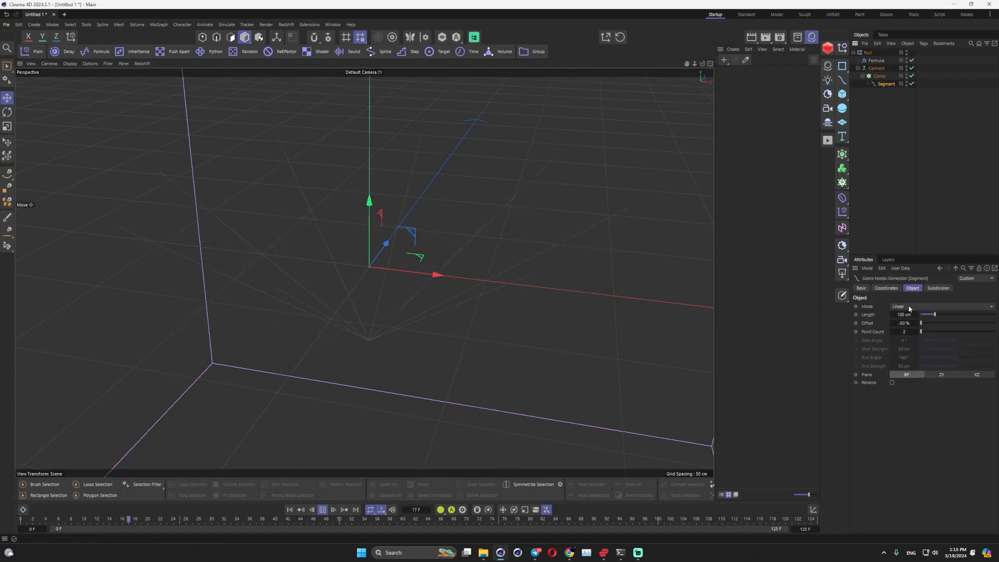
left_click(909, 322)
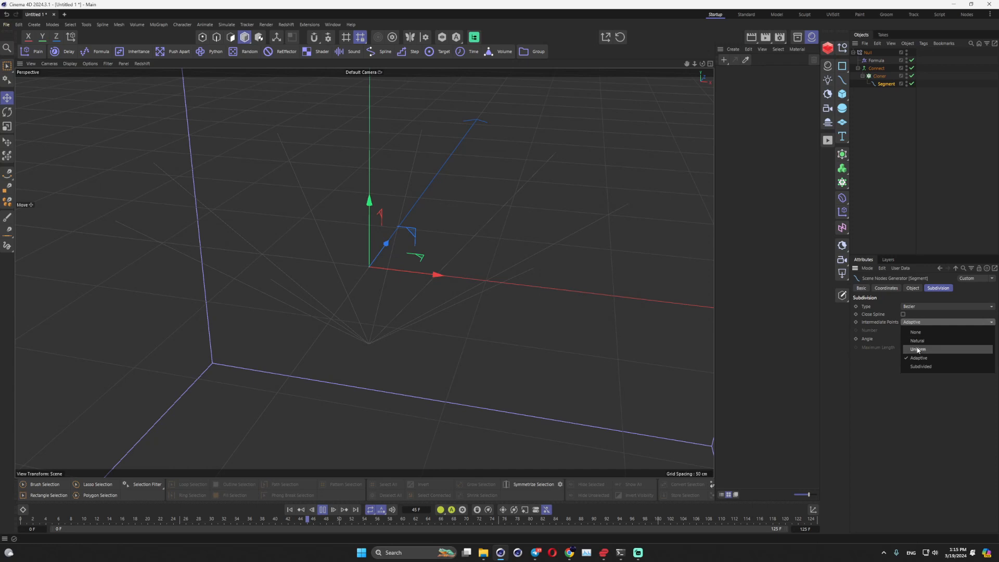
left_click(917, 350)
right_click_drag(440, 289, 323, 292, "alt")
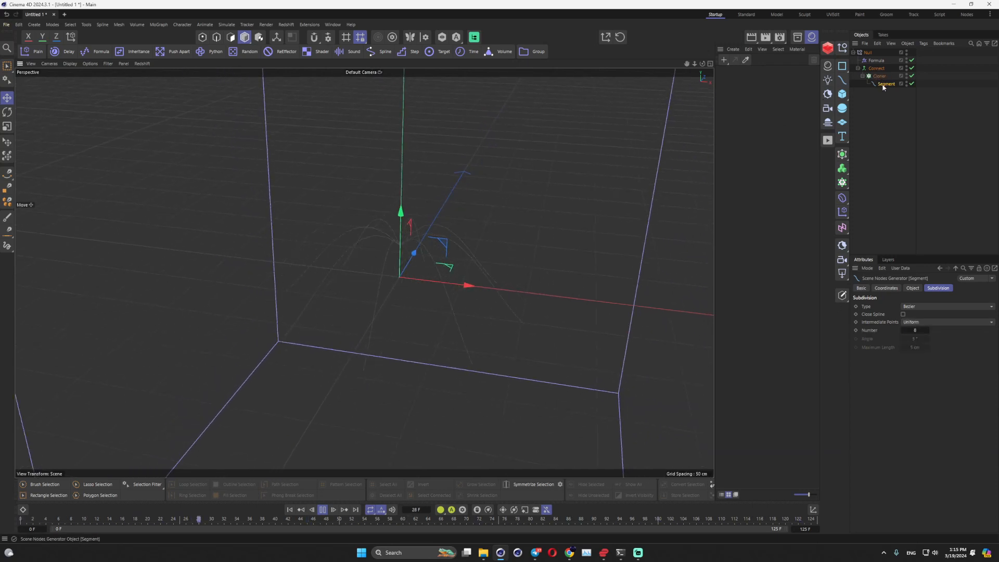
left_click(875, 69)
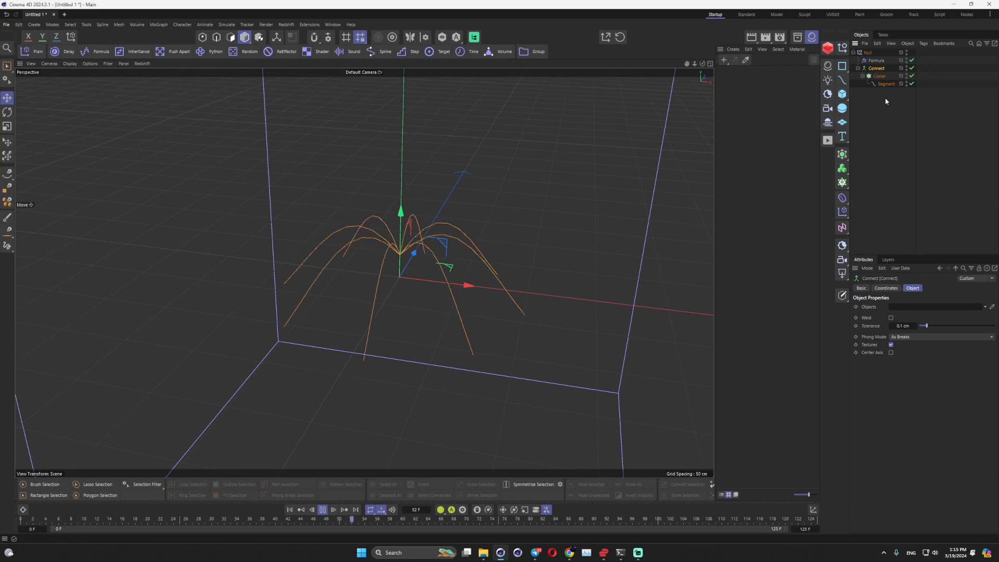
Step: Set the Formula deformer's Y size to 135 cm and its formula to Sin((u-t)*2.0*PI)*0.2
left_click(876, 61)
left_click(912, 288)
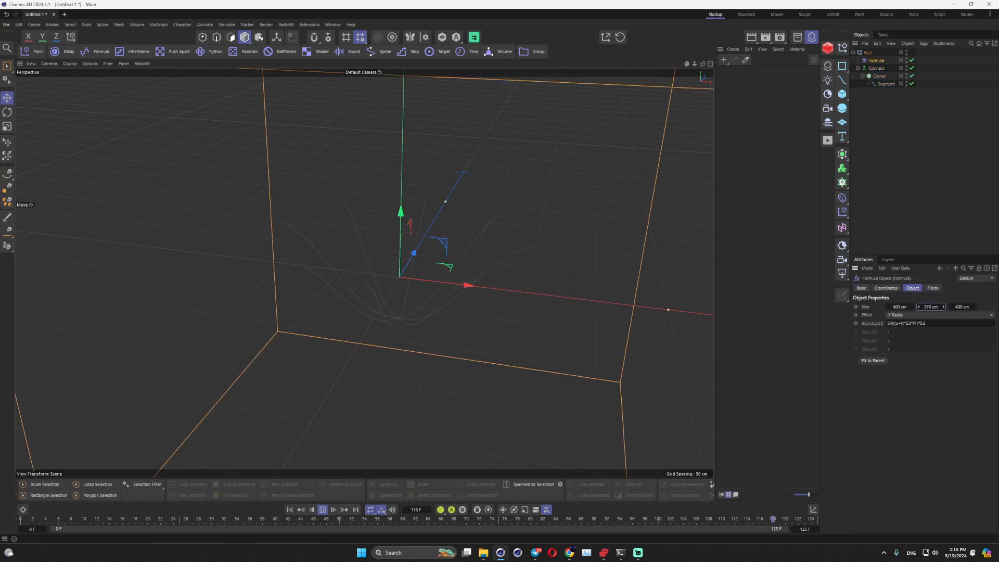
left_click_drag(930, 306, 816, 307)
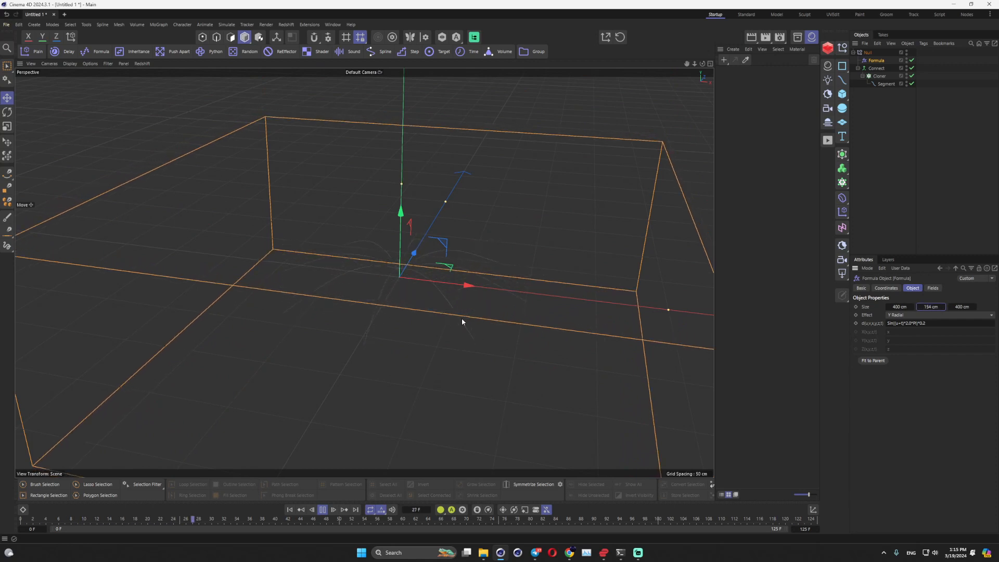
left_click_drag(462, 322, 443, 304, "alt")
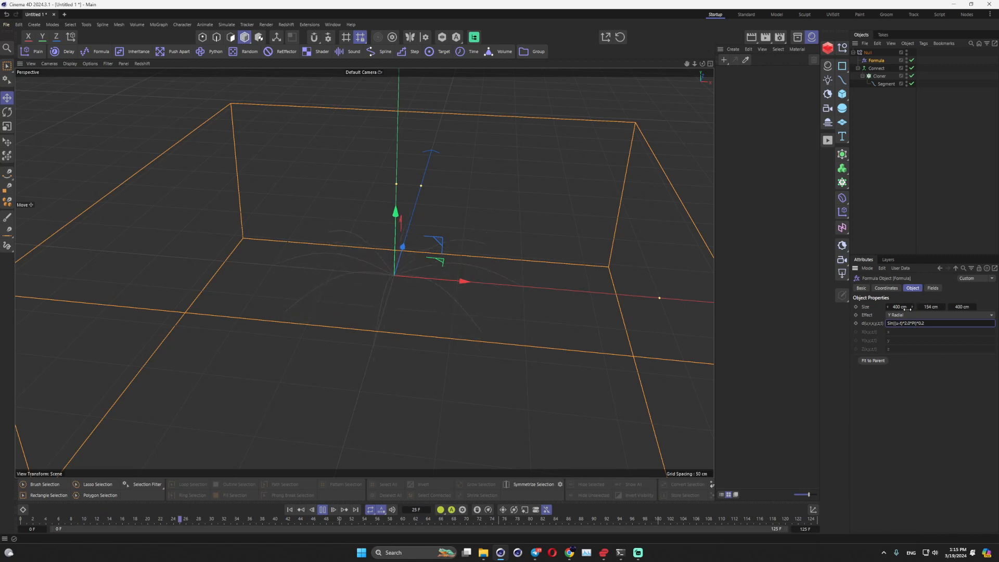
left_click_drag(929, 306, 938, 318)
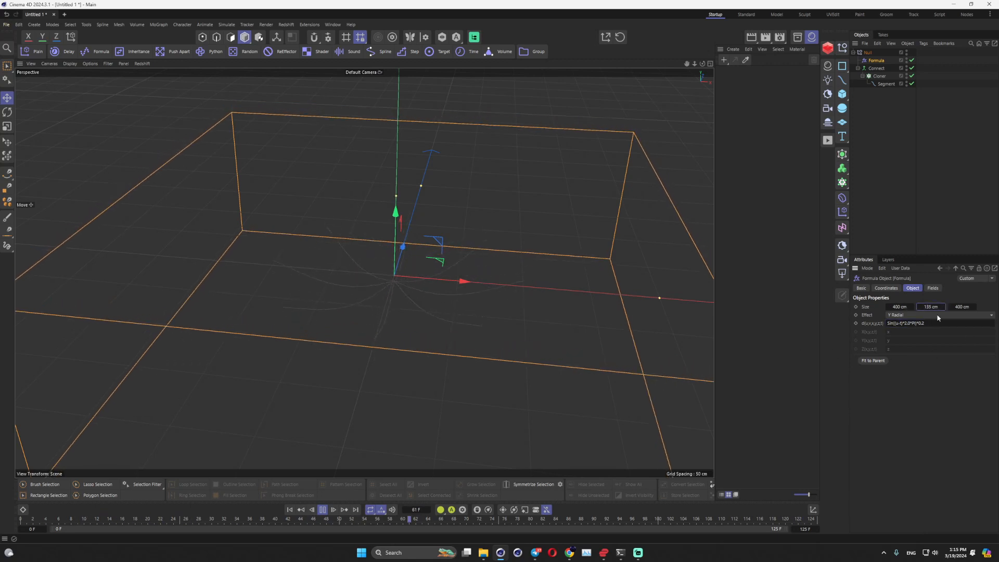
left_click_drag(457, 285, 566, 305, "alt")
Step: Add a Sphere object with a radius of 25 cm
left_click(882, 68)
left_click(845, 109)
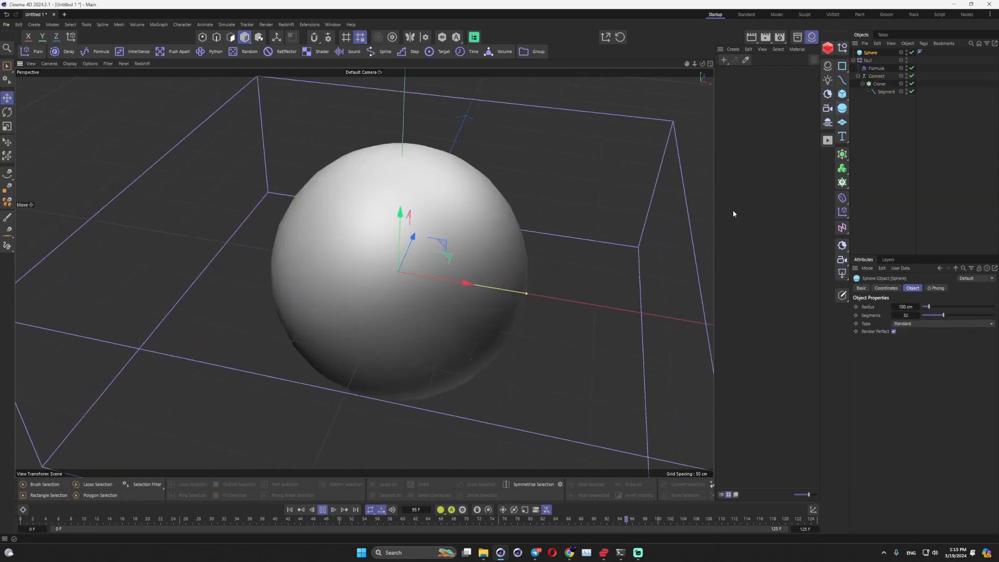
key("Return")
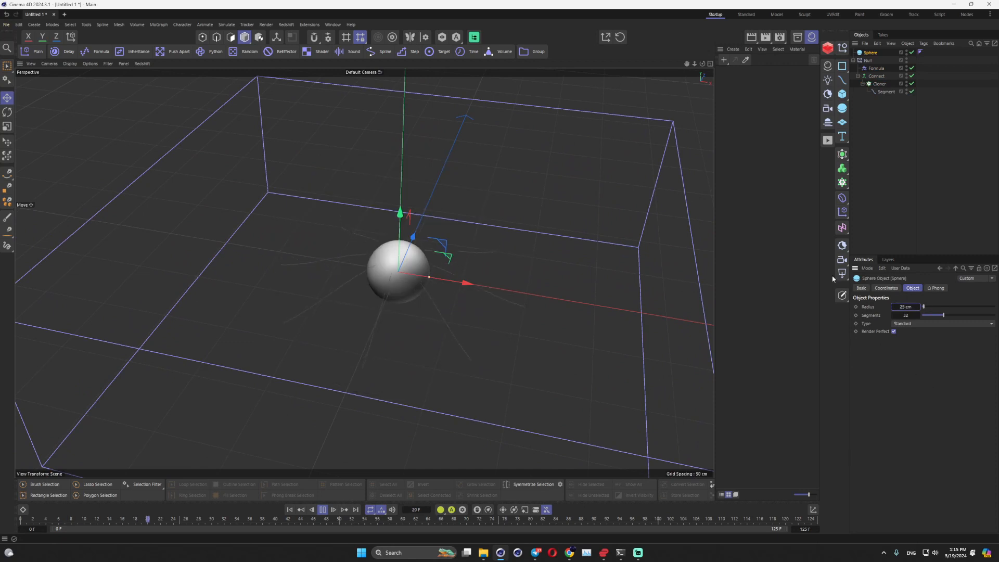
Step: Nest the Sphere in a new Cloner in Object mode that distributes clones along the Connect object
left_click(844, 182, "alt")
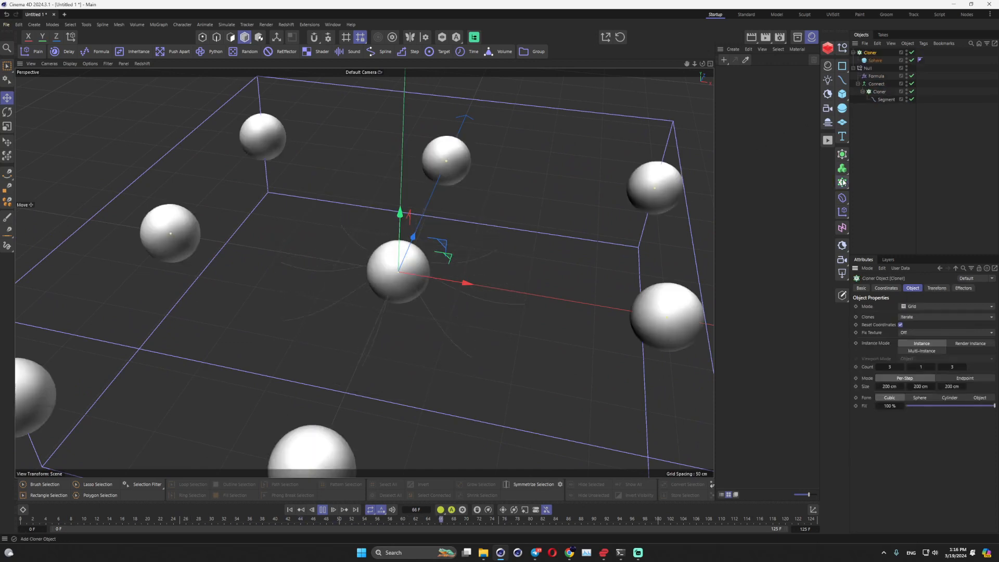
left_click(923, 311)
left_click(915, 317)
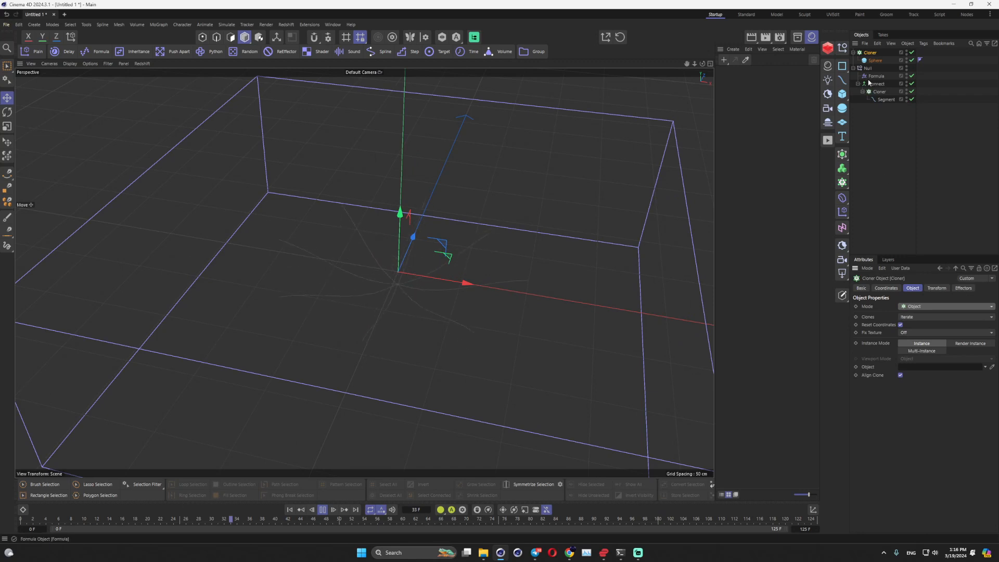
left_click_drag(921, 362, 922, 364)
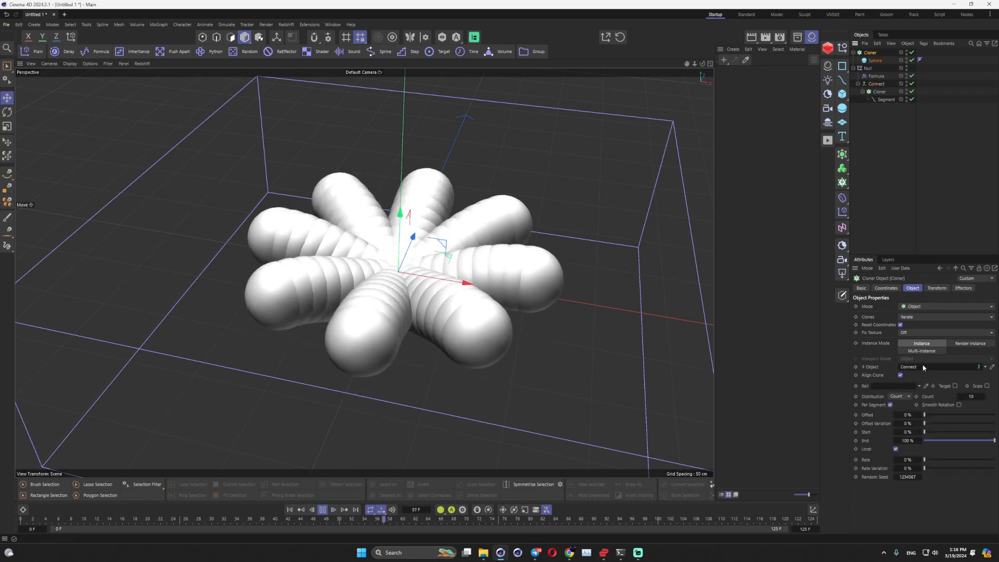
Step: Set the sphere Cloner's count to 5 per segment and the Sphere's radius to 15 cm
left_click(958, 397)
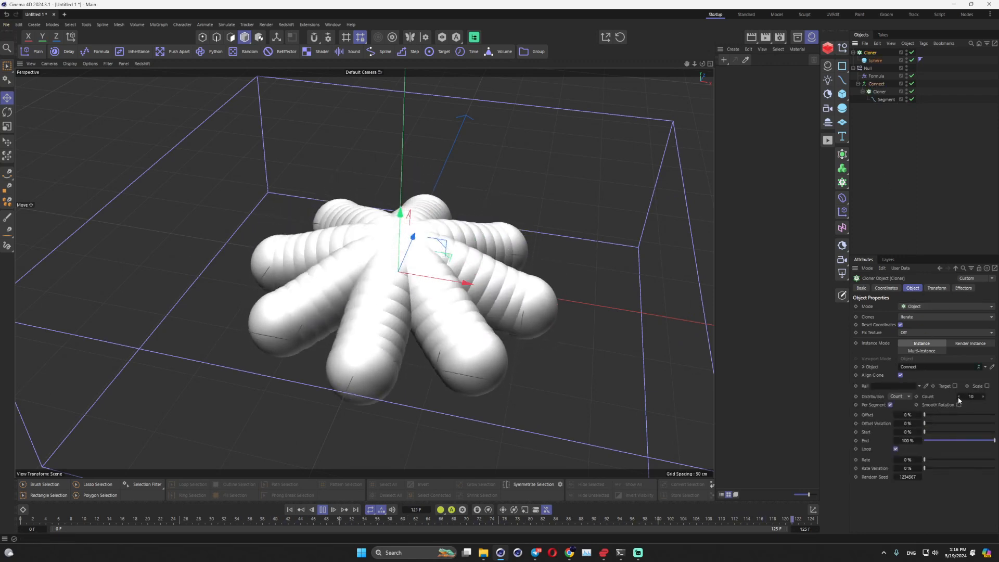
left_click(959, 397)
left_click(958, 397)
left_click(958, 396)
left_click(958, 397)
left_click(958, 397)
left_click(958, 397)
left_click(958, 397)
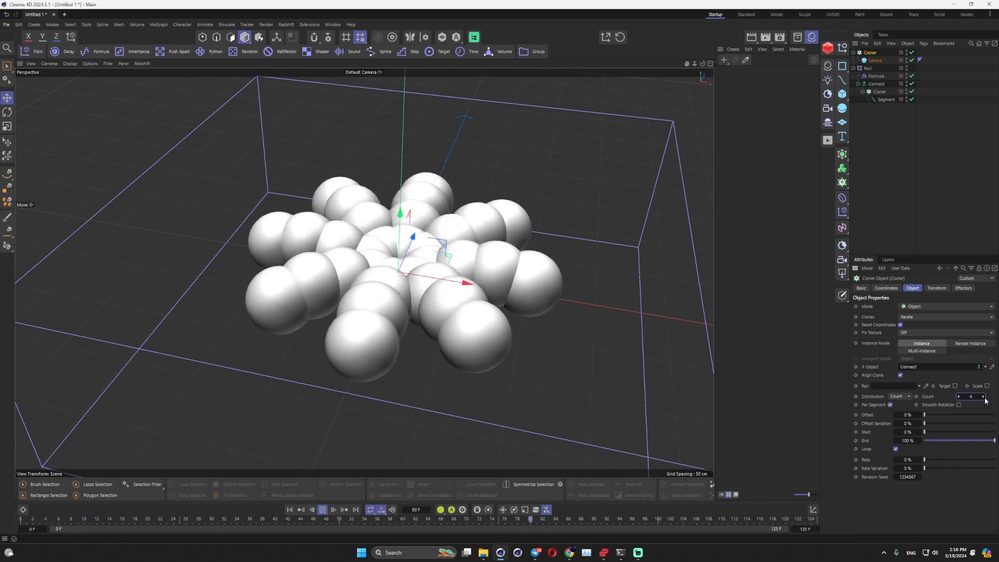
left_click(874, 60)
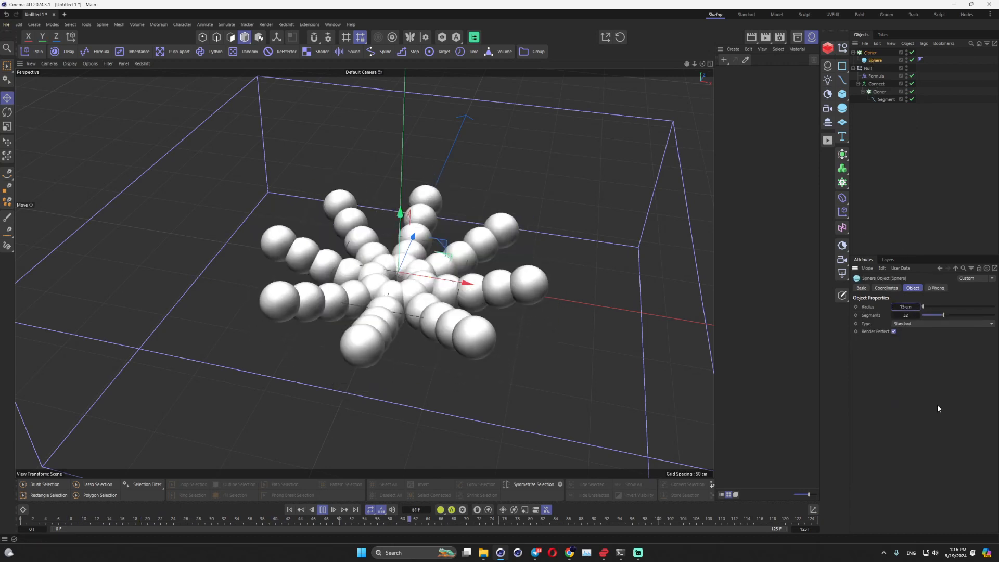
Step: Animate the sphere clones along the splines with a rate of -137% and a rate variation of 38%
left_click(868, 53)
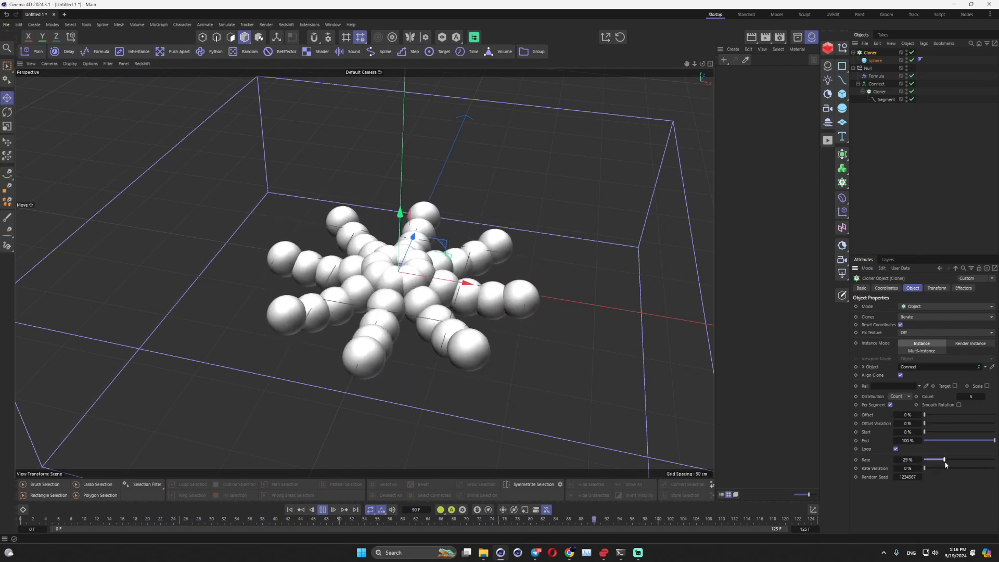
left_click_drag(908, 460, 812, 459)
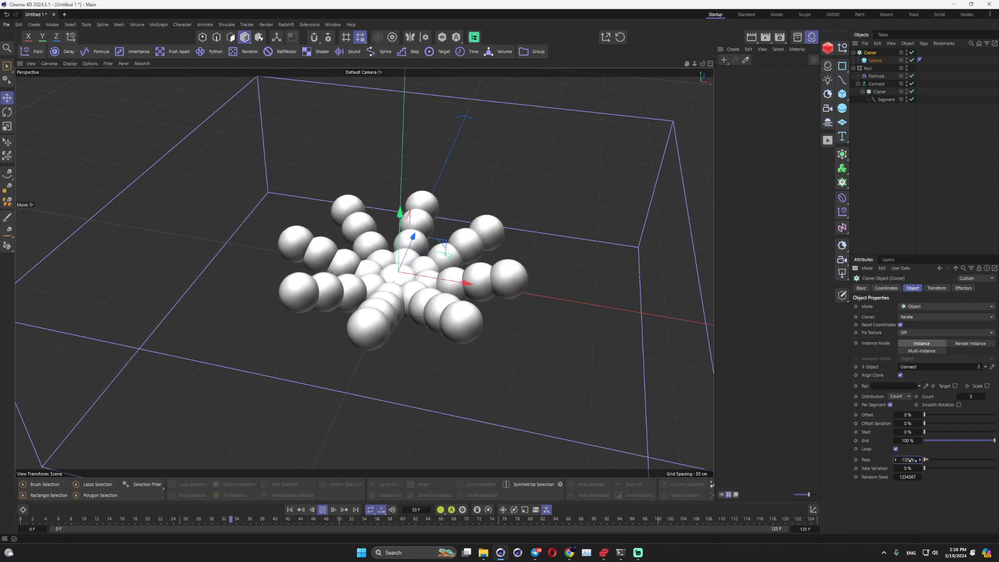
left_click_drag(901, 461, 924, 461)
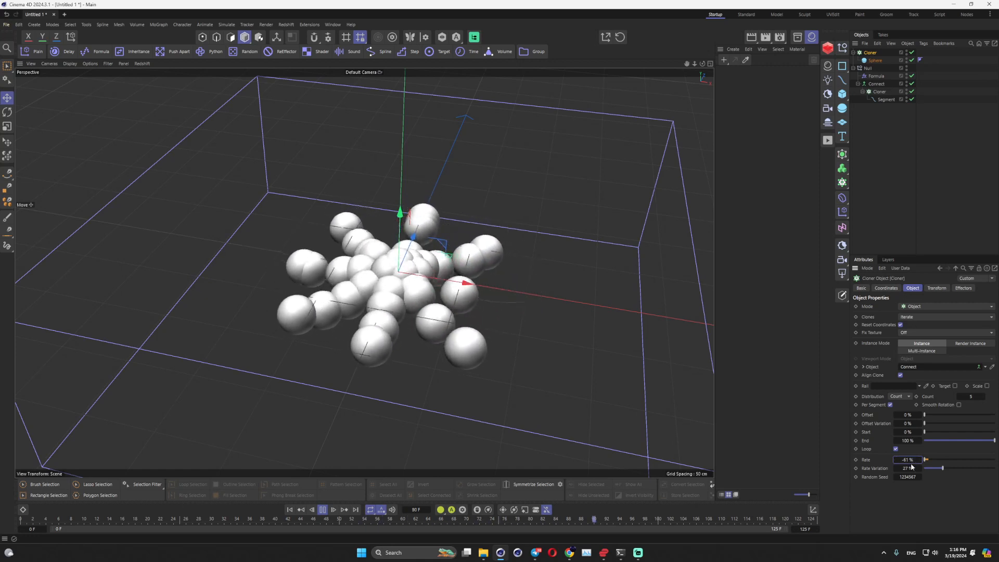
left_click_drag(910, 459, 871, 460)
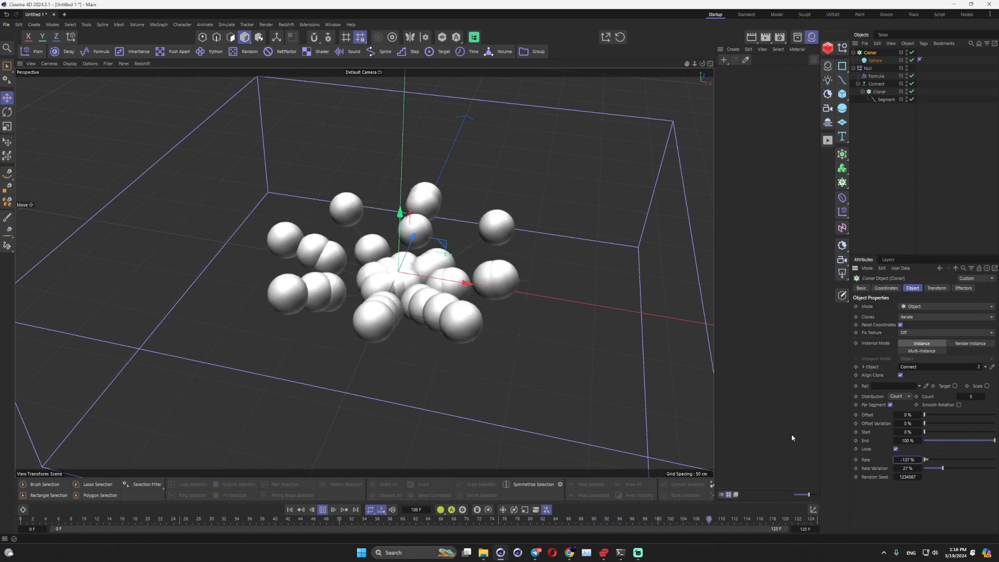
left_click_drag(942, 468, 951, 469)
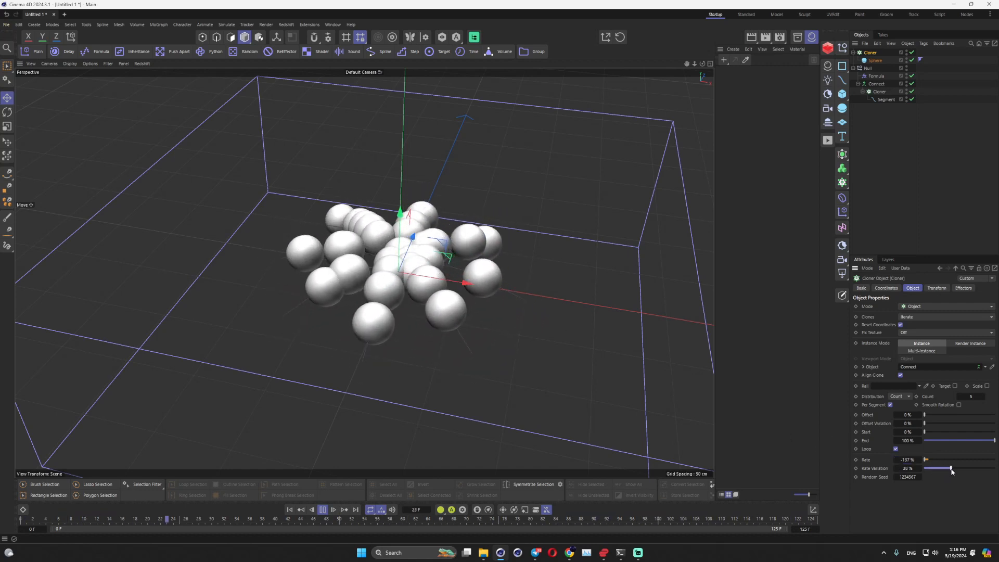
left_click_drag(371, 345, 384, 337, "alt")
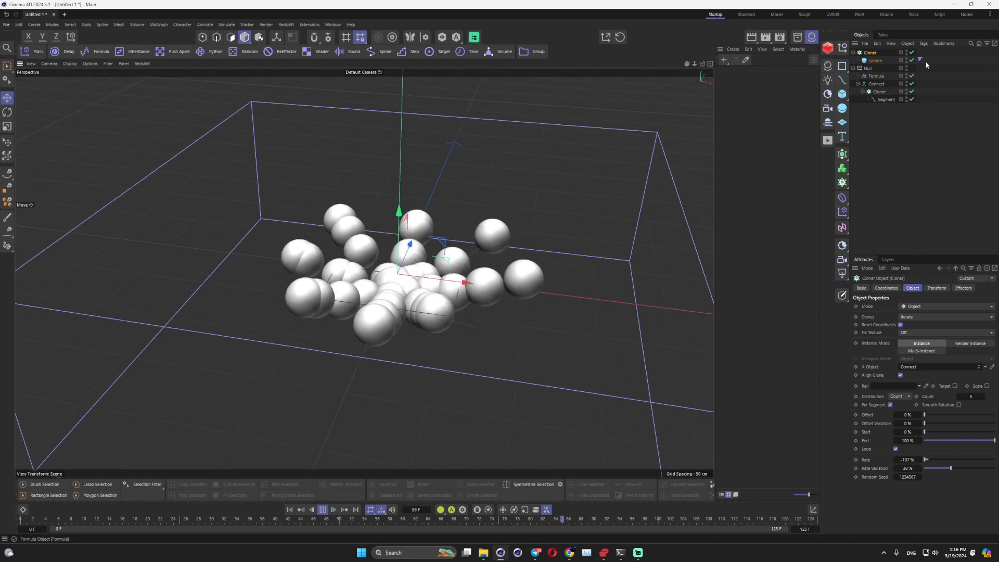
Step: Add a Random effector to the sphere Cloner with position variation off and a uniform scale of -0.6
left_click(853, 68)
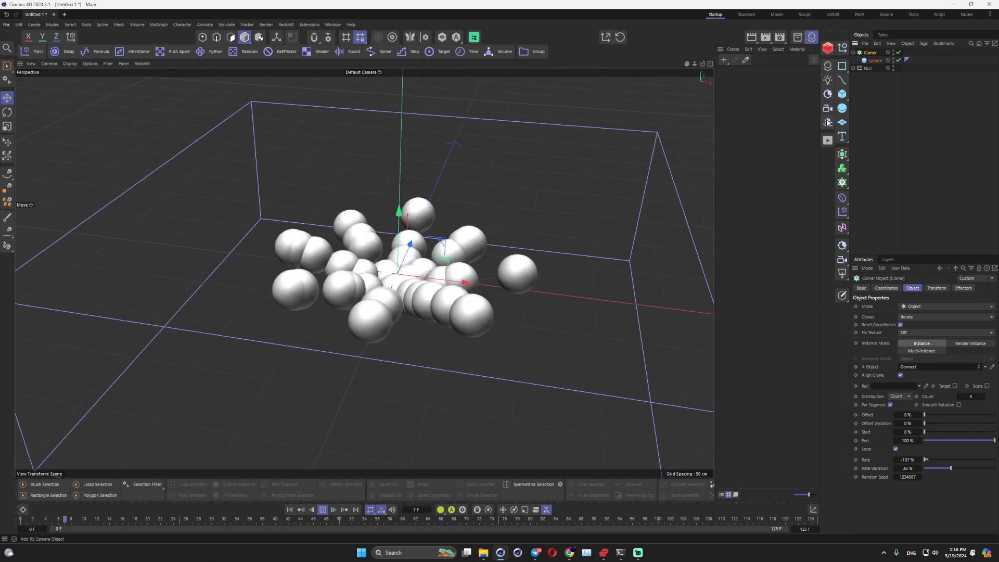
left_click(843, 213)
left_click(917, 268)
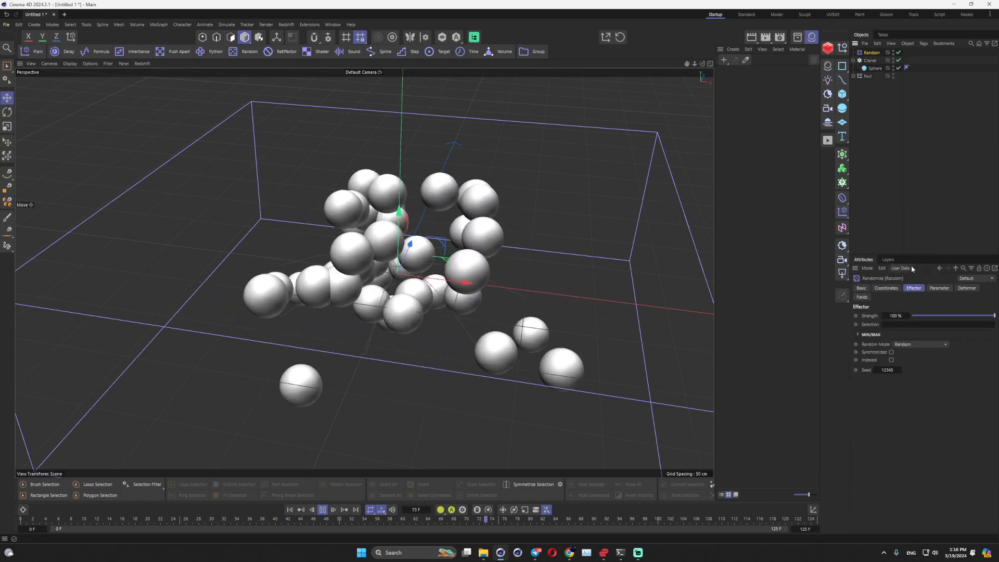
left_click(939, 287)
left_click(901, 342)
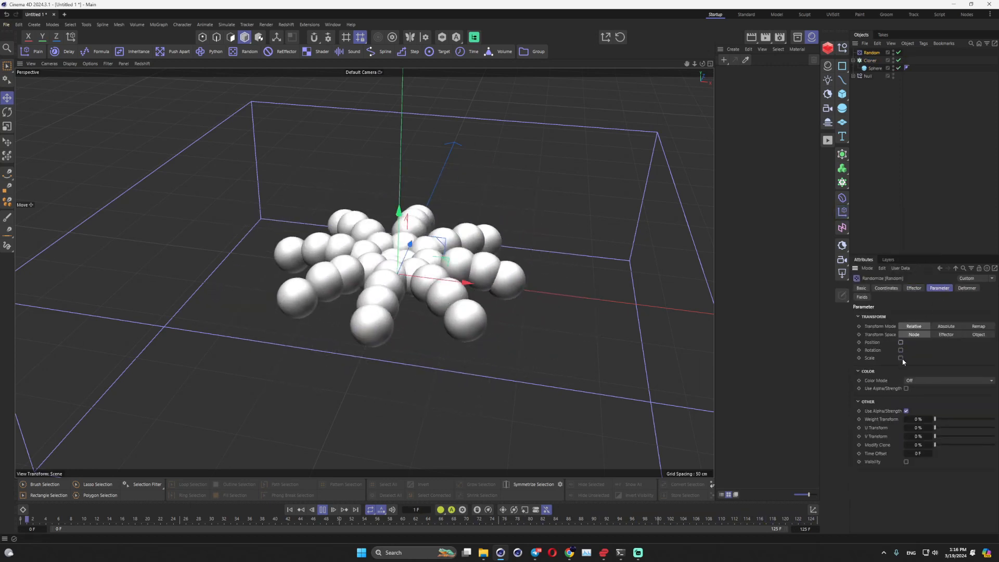
left_click(900, 358)
left_click(900, 365)
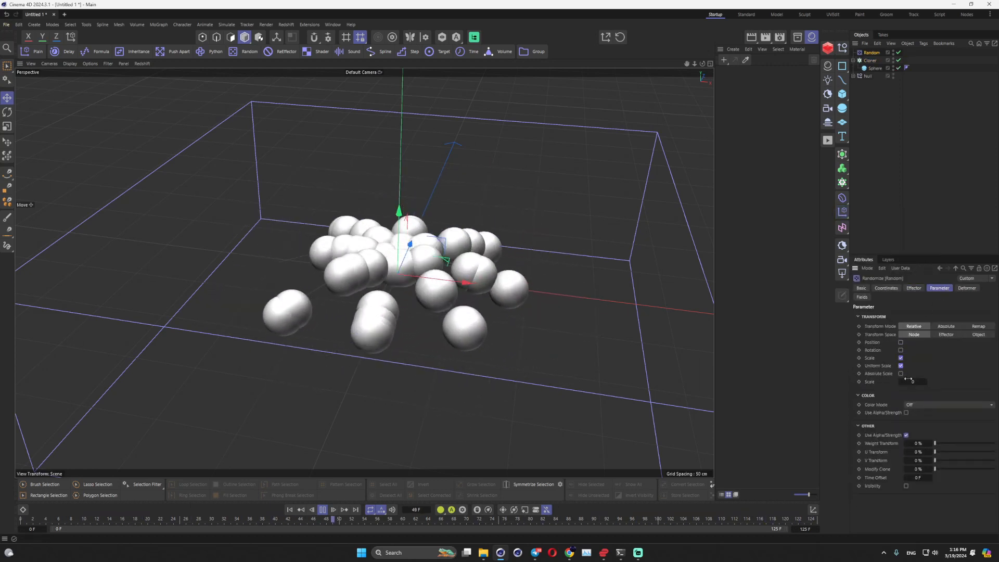
left_click_drag(911, 381, 899, 381)
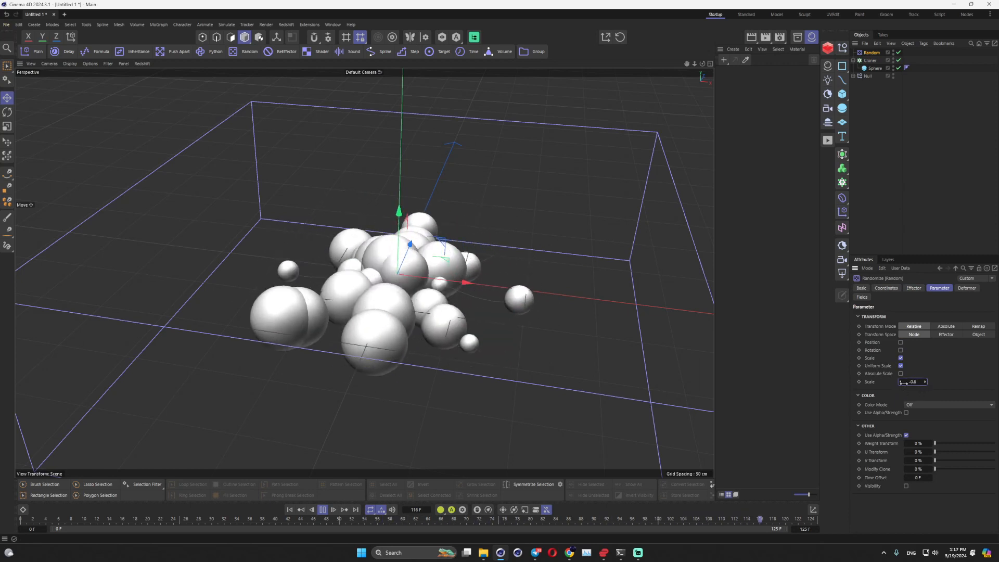
Step: Add a Plain effector to the sphere Cloner with position off and a uniform scale of -1
left_click(867, 60)
left_click(843, 213)
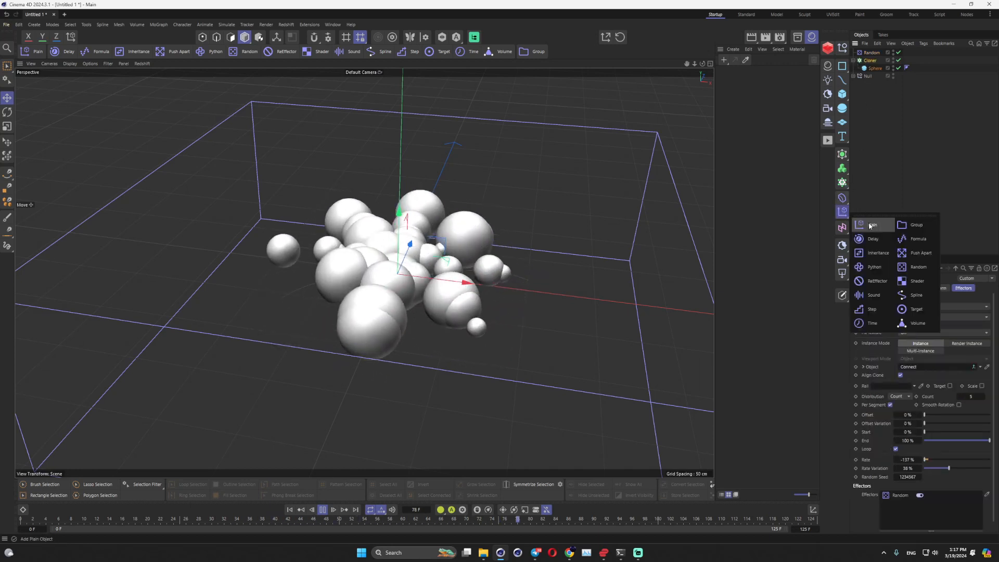
left_click(876, 221)
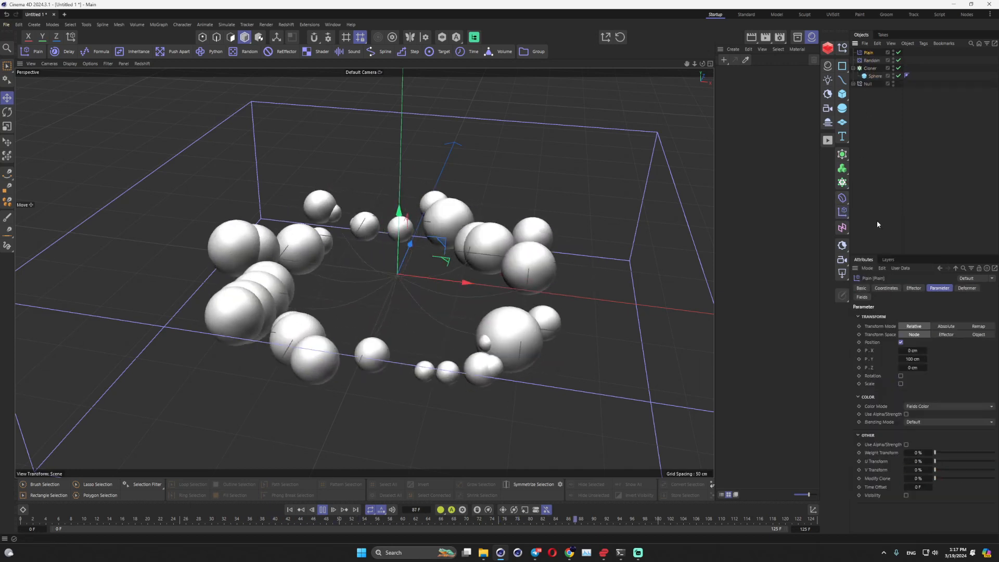
left_click(900, 342)
left_click(900, 358)
left_click(901, 366)
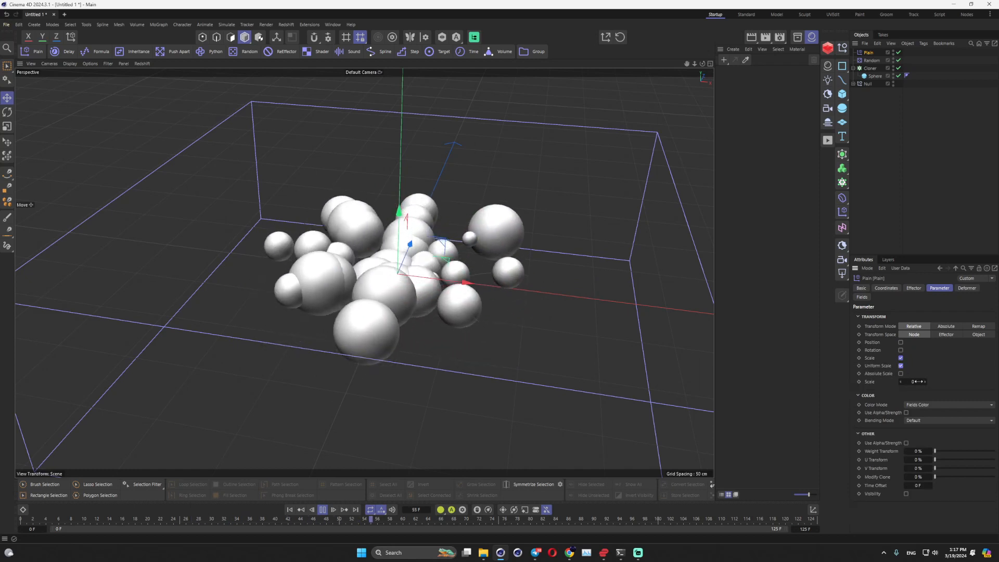
left_click(913, 381)
type("-1")
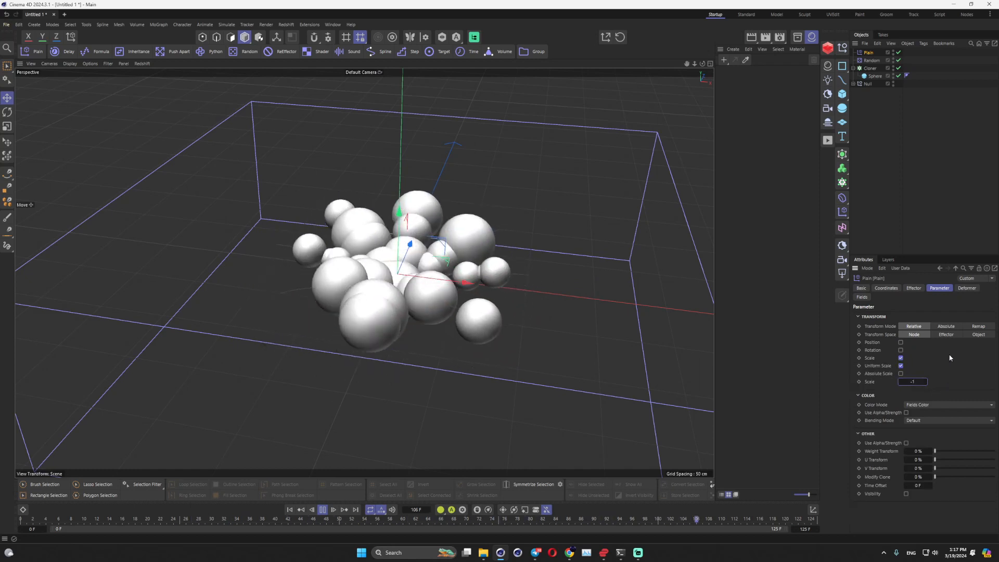
key("Return")
Step: Limit the Plain effector with an inverted Spherical Field about 113 cm in size and an inner offset of about 75%
left_click(862, 297)
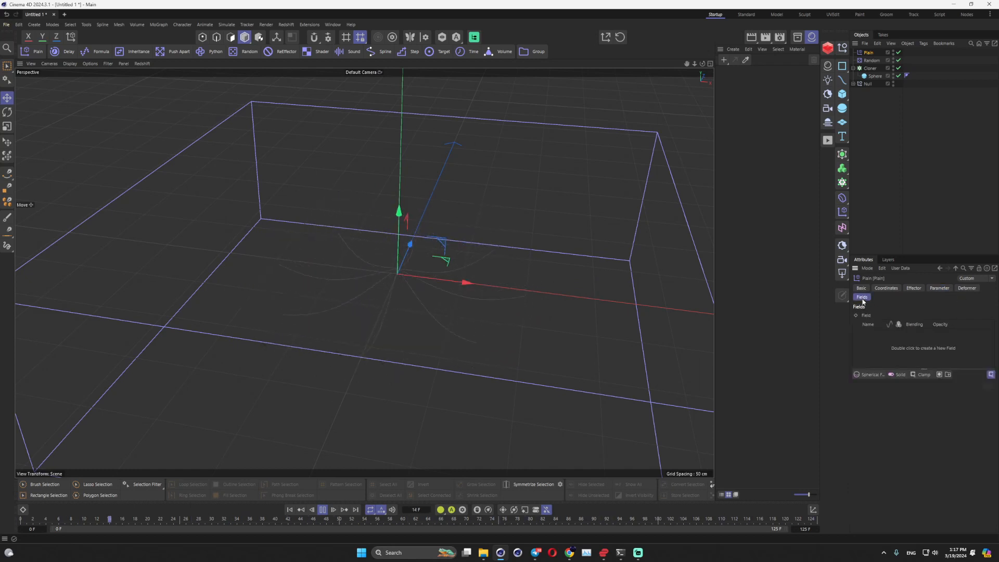
left_click(876, 370)
left_click(866, 375)
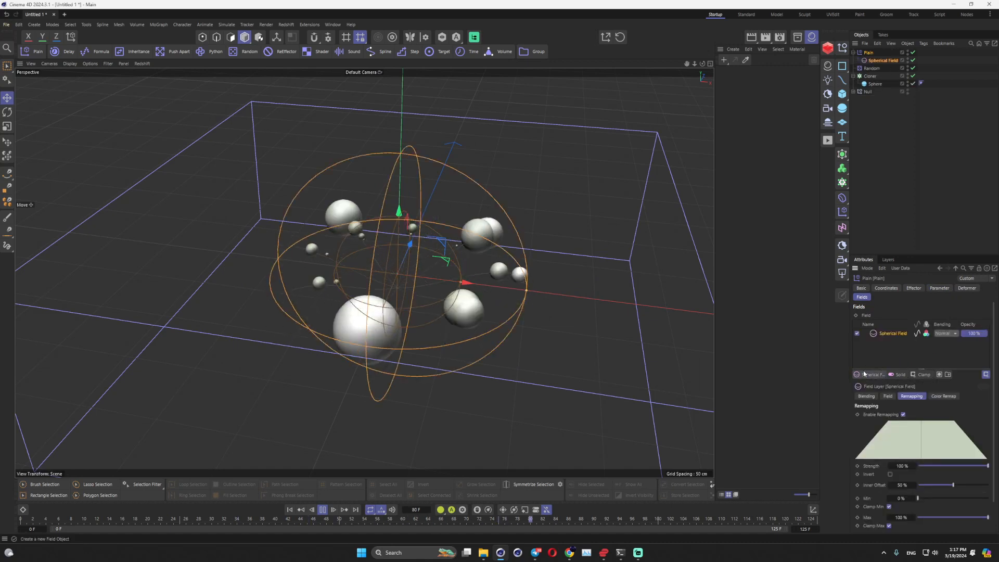
left_click(890, 474)
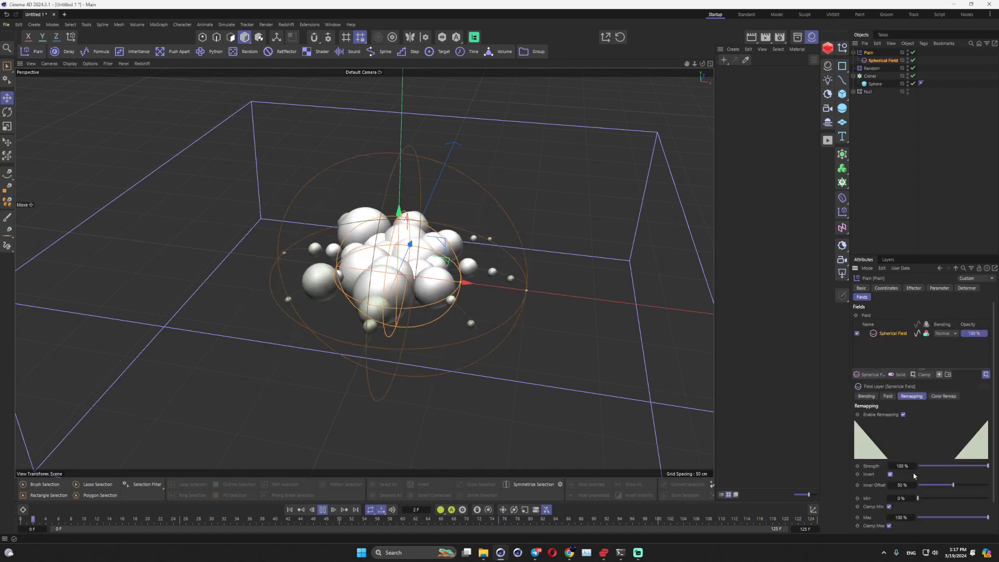
left_click_drag(538, 295, 557, 297)
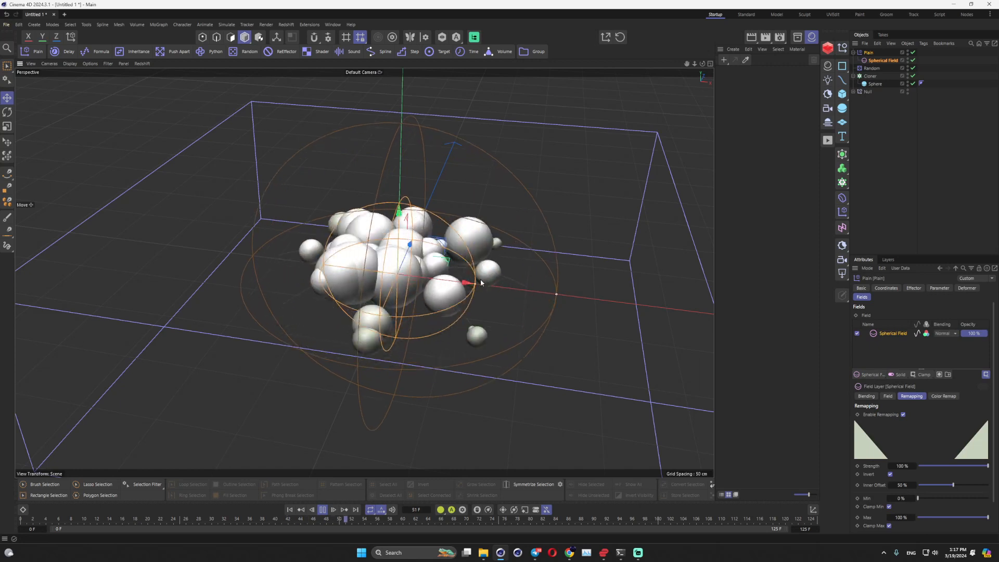
left_click_drag(478, 285, 545, 301)
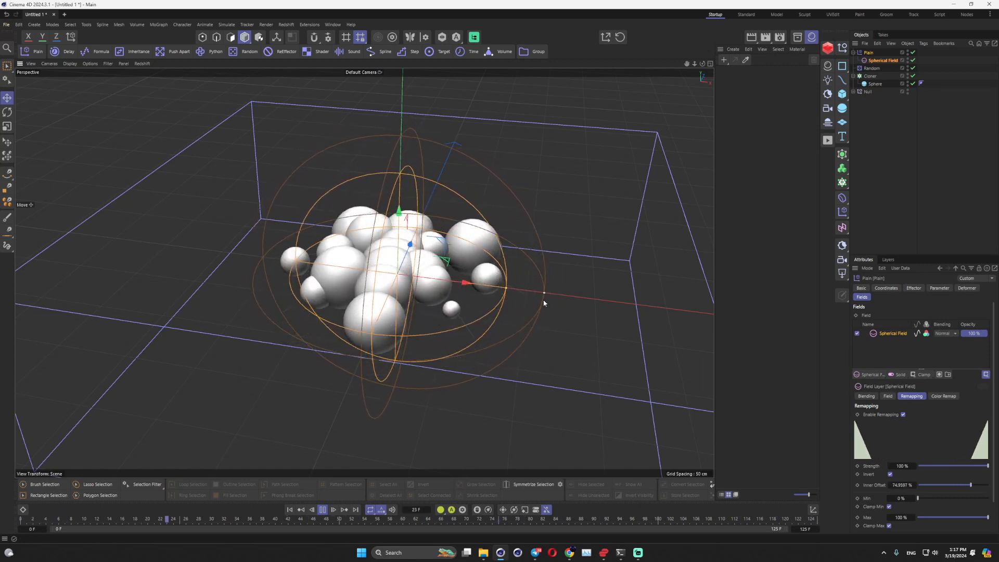
Step: Lengthen the Segment spline inside the Null's Cloner to 184 cm
left_click(853, 91)
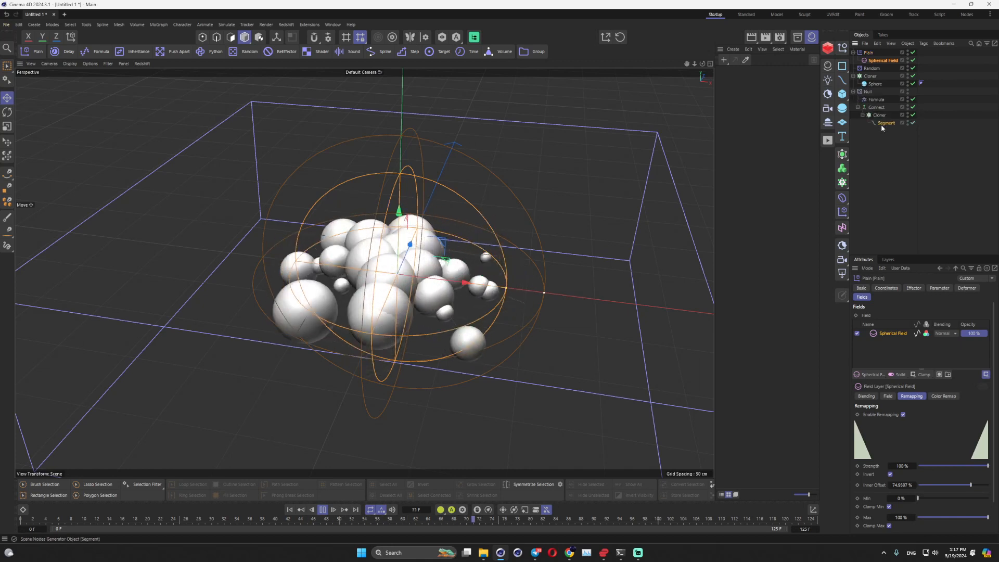
left_click(881, 124)
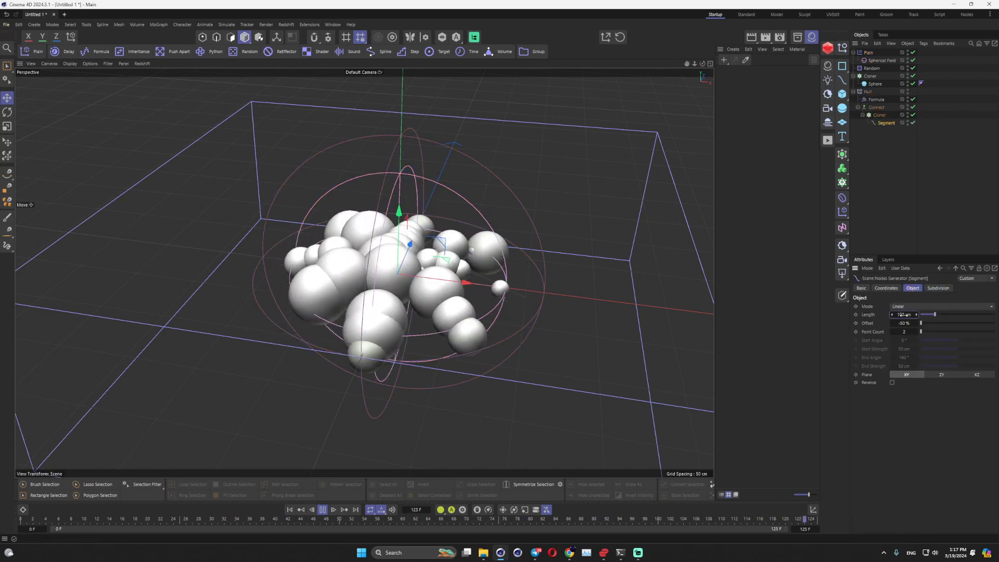
left_click_drag(904, 315, 947, 315)
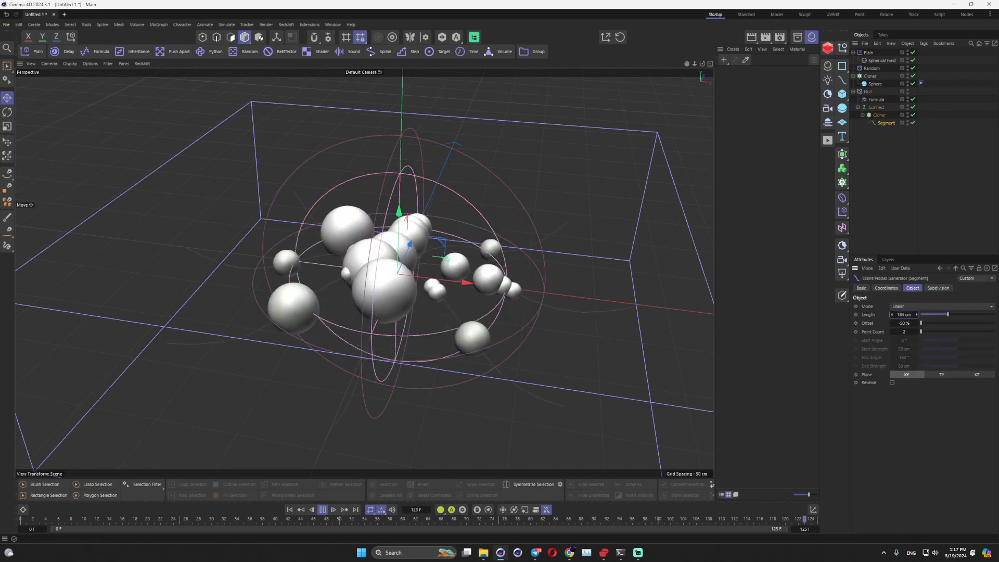
Step: Enlarge the Plain effector's Spherical Field so it reaches out towards the ends of the lengthened splines
left_click(881, 60)
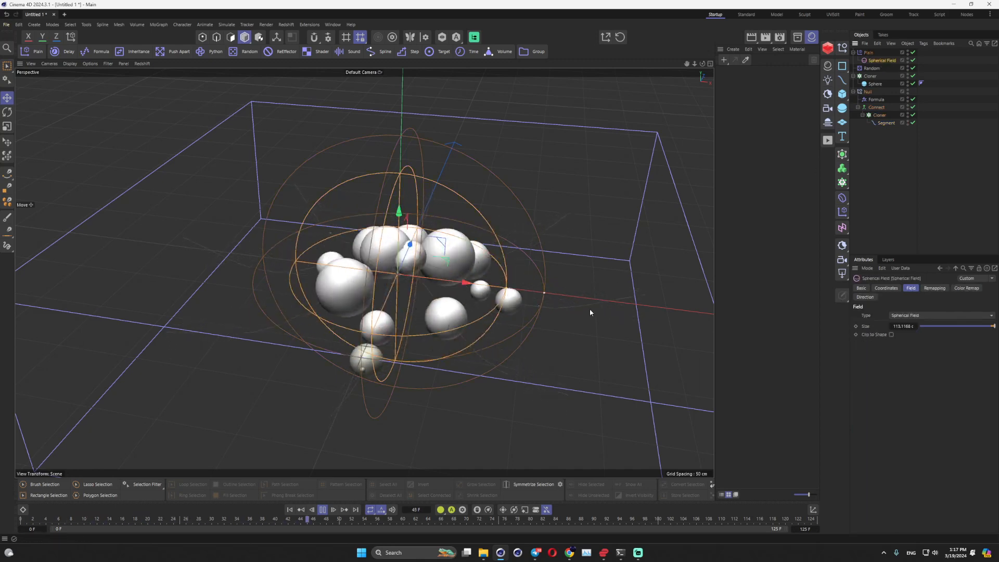
left_click_drag(542, 294, 617, 306)
left_click(900, 182)
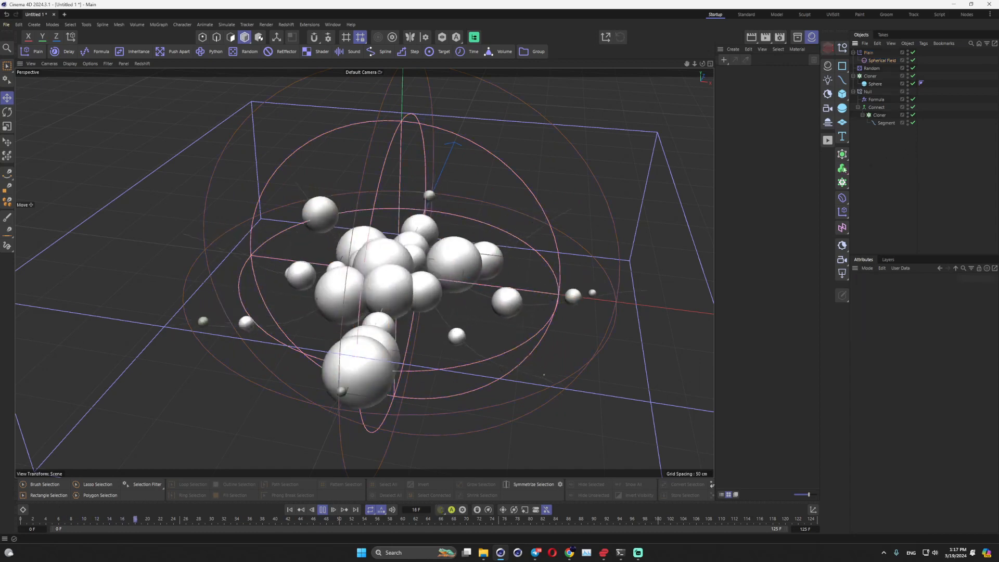
Step: Collapse the Null and sphere Cloner hierarchies and wrap the sphere Cloner in a Metaball generator
left_click_drag(378, 317, 396, 318, "alt")
middle_click_drag(410, 316, 389, 333, "alt")
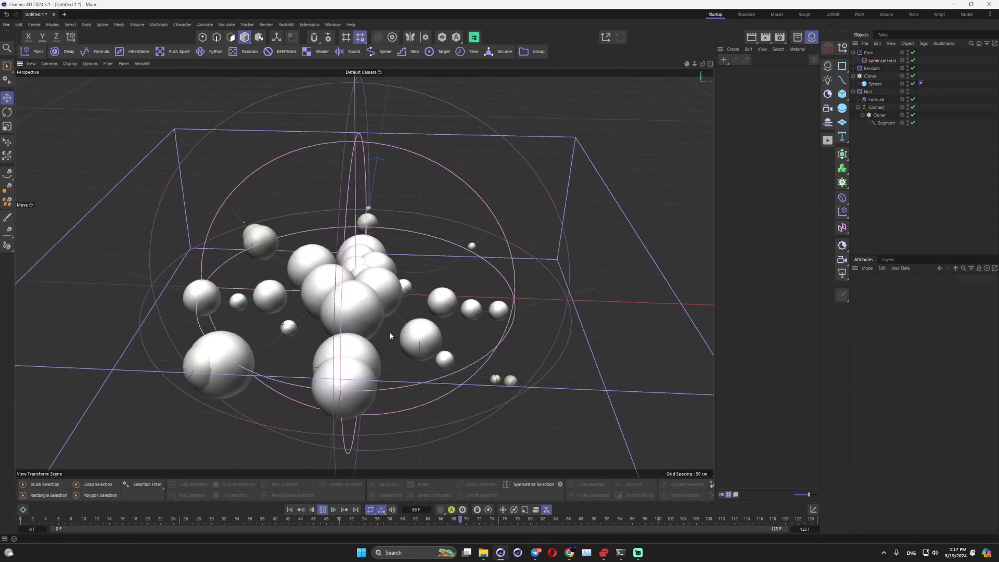
left_click(853, 92)
left_click(867, 76)
left_click(853, 76)
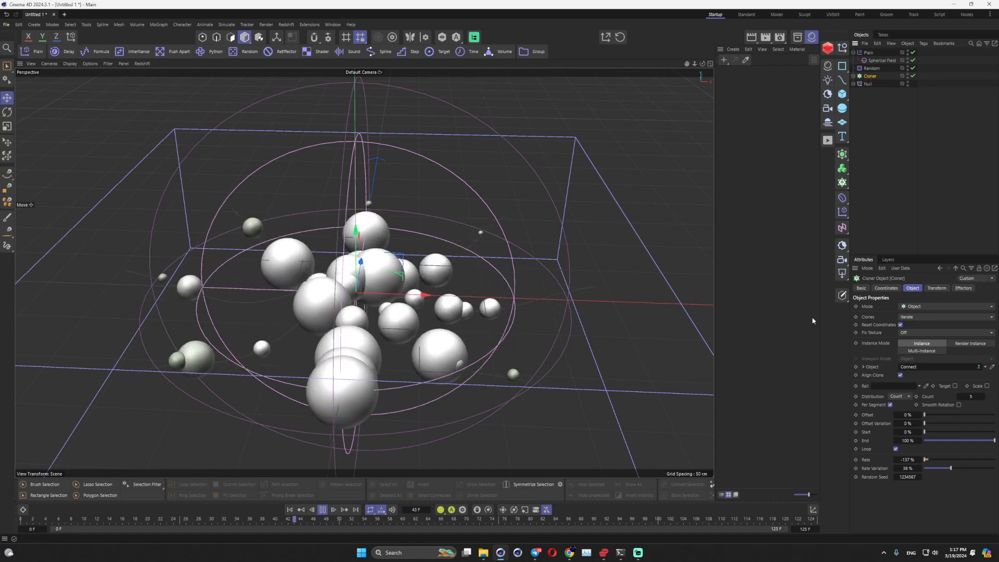
left_click(841, 154)
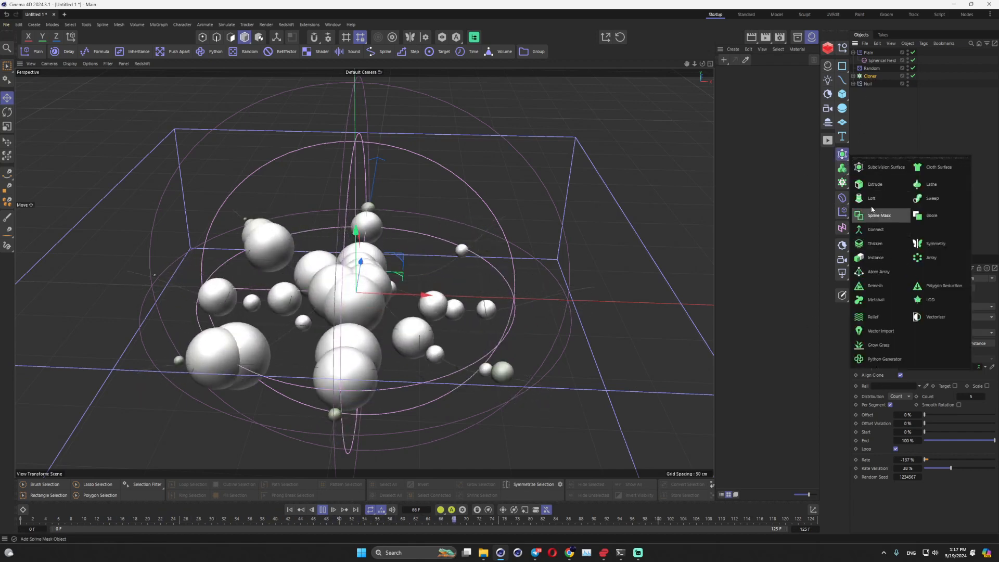
left_click(875, 299, "alt")
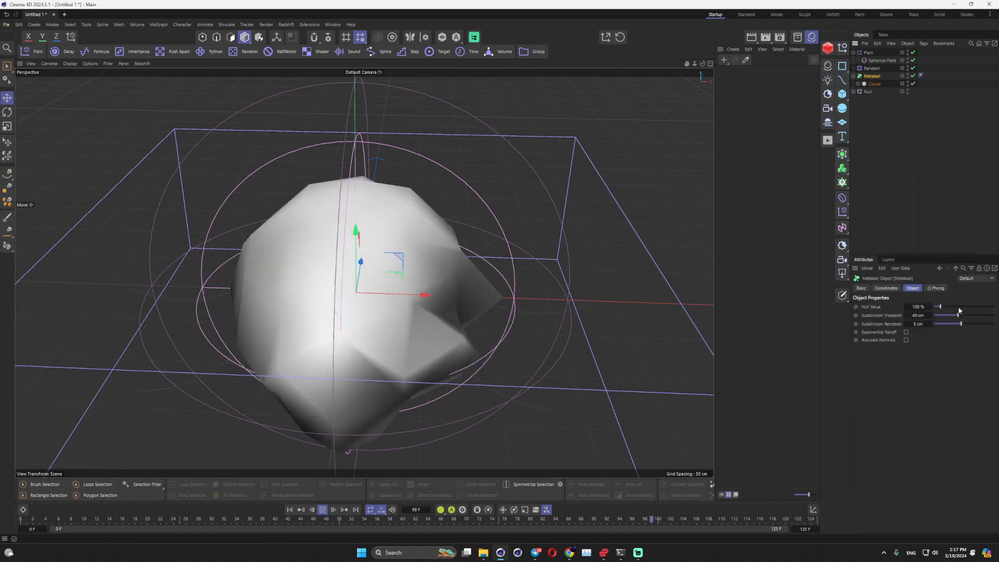
Step: Set the Metaball's hull value to 279% and its viewport subdivision to 2 cm
mouse_move(943, 309)
left_mouse_down()
mouse_move(955, 312)
mouse_move(939, 316)
left_mouse_up()
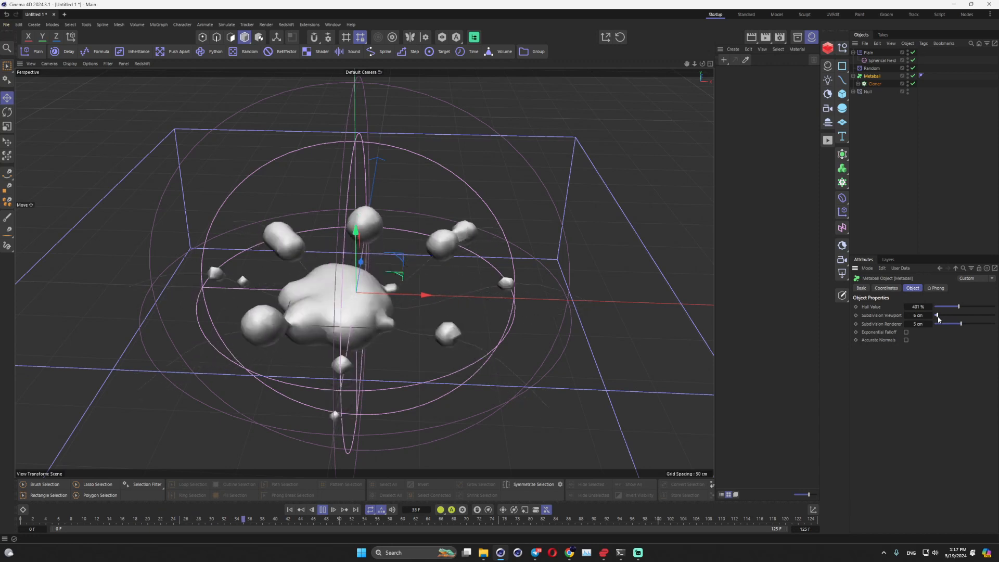
double_click(923, 315)
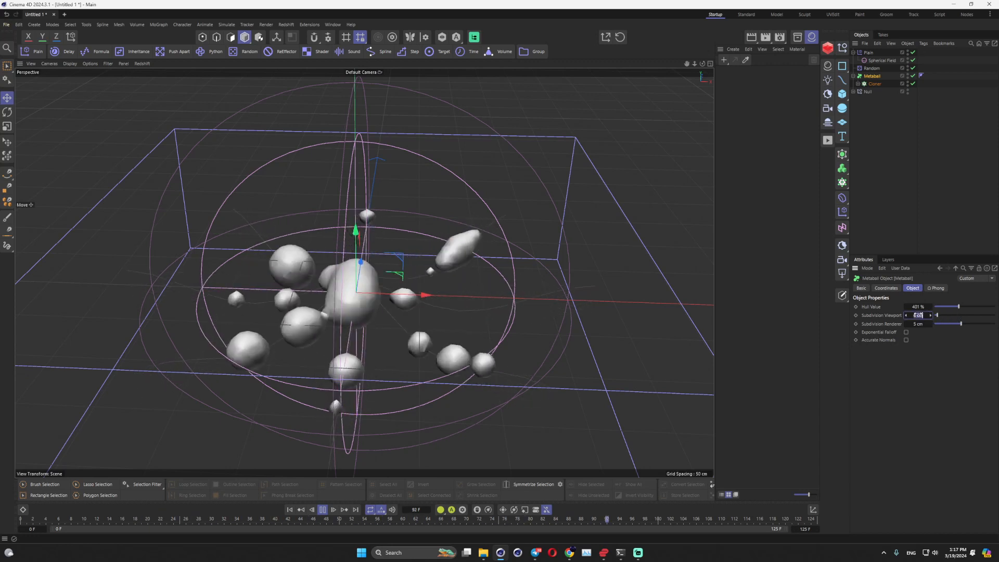
type("2")
key("Return")
left_click_drag(958, 307, 950, 307)
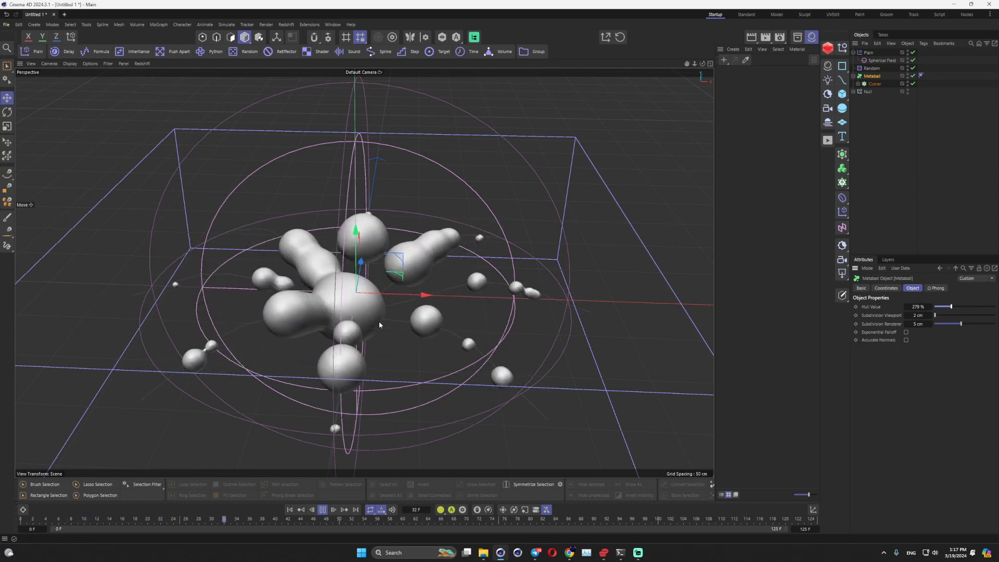
Step: Hide the Plain effector with its Spherical Field and the Null spline group from view, with the Plain hierarchy collapsed
left_click_drag(379, 321, 372, 306, "alt")
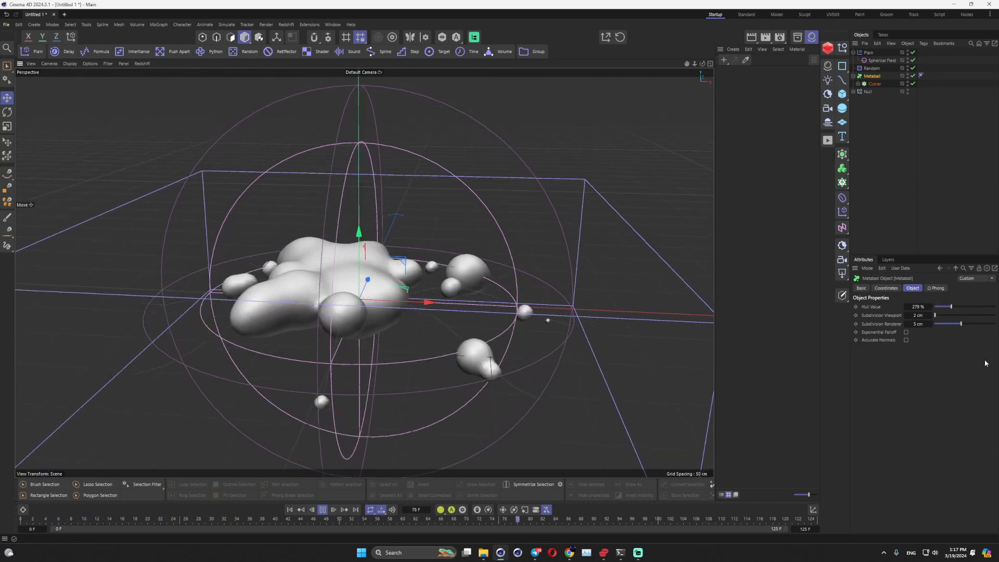
left_click(894, 146)
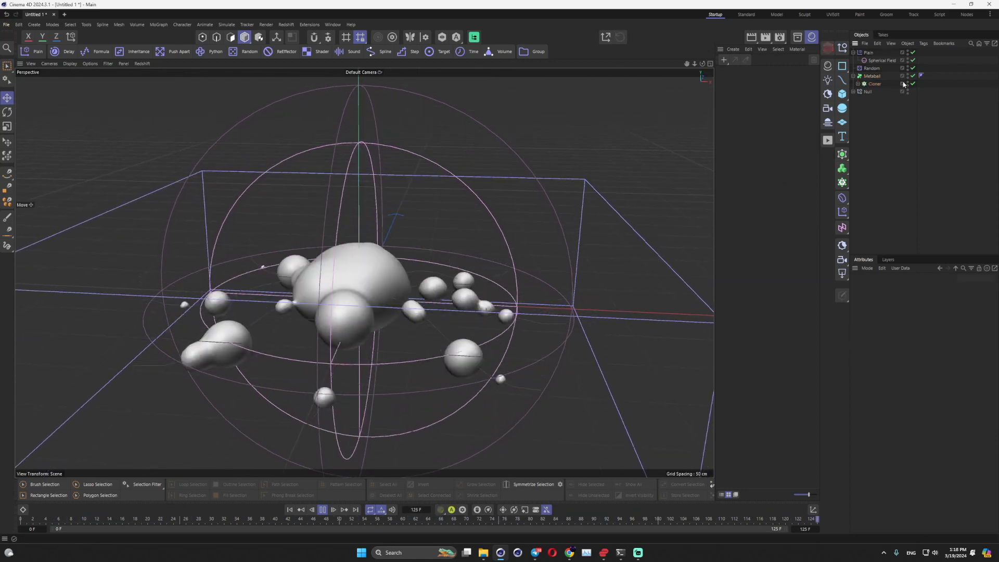
double_click(908, 51, "alt")
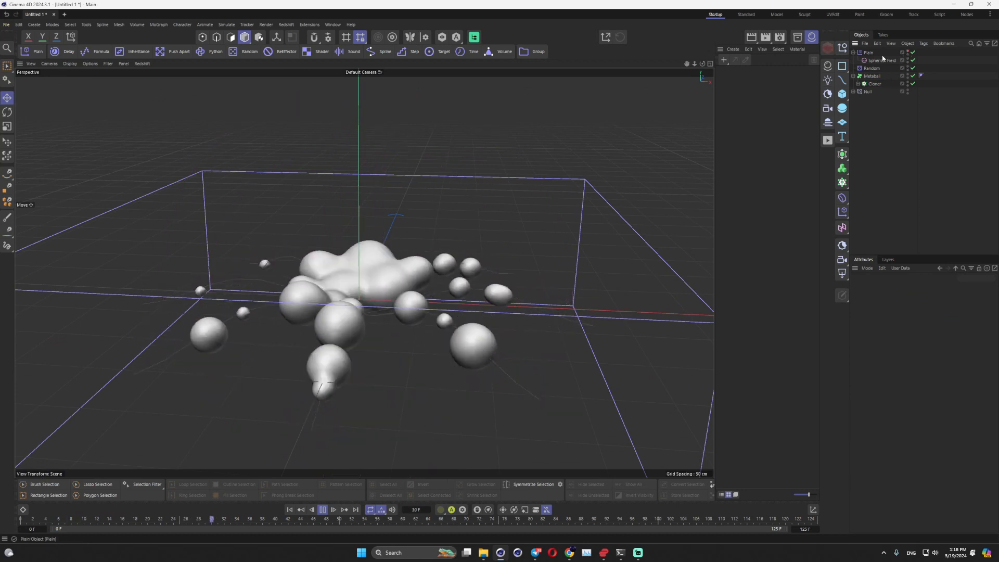
left_click(853, 53)
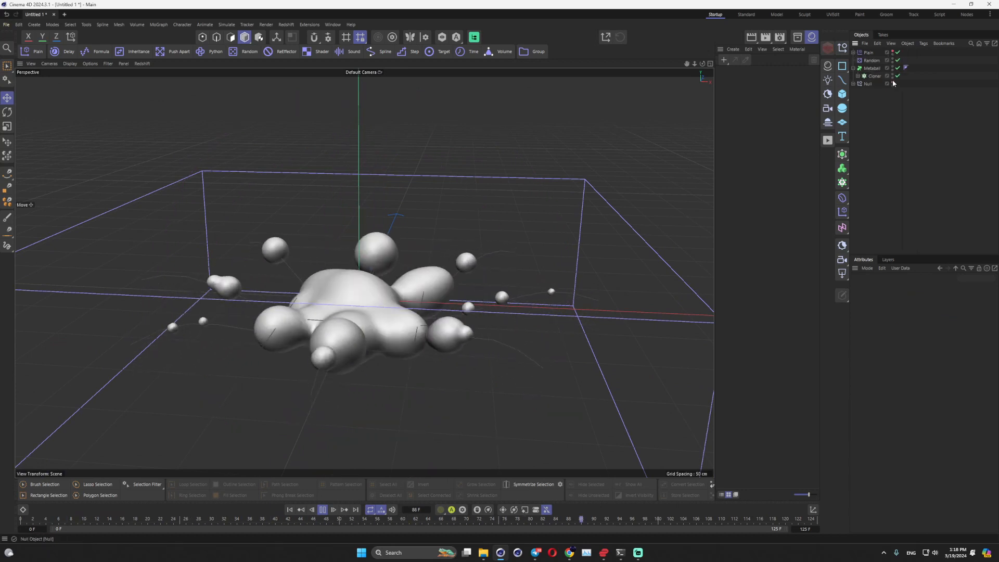
double_click(892, 83, "alt")
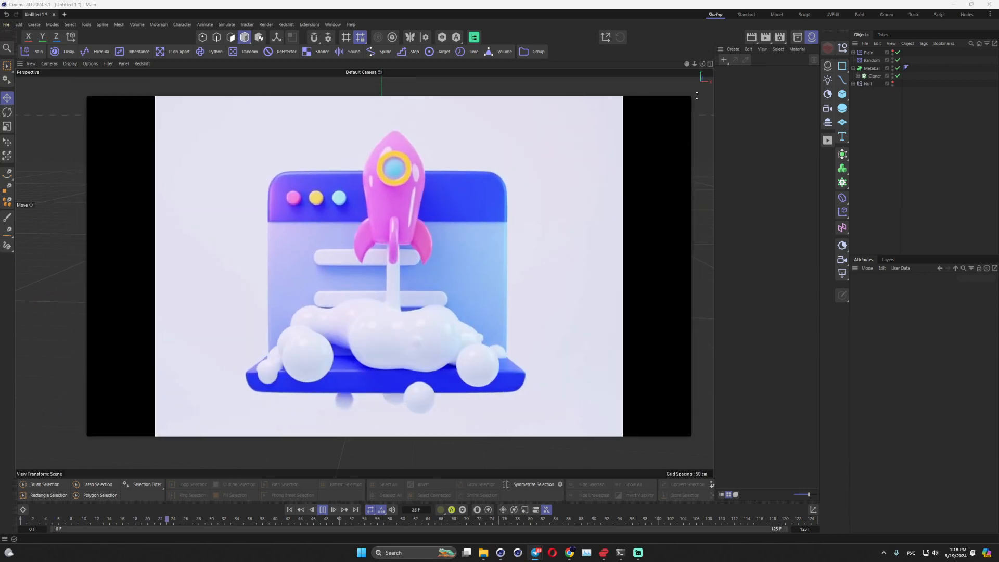
Step: Shrink the rocket reference video window and move it beside the metaball animation for comparison
left_click_drag(697, 95, 556, 202)
left_click_drag(452, 225, 819, 91)
left_click(760, 183)
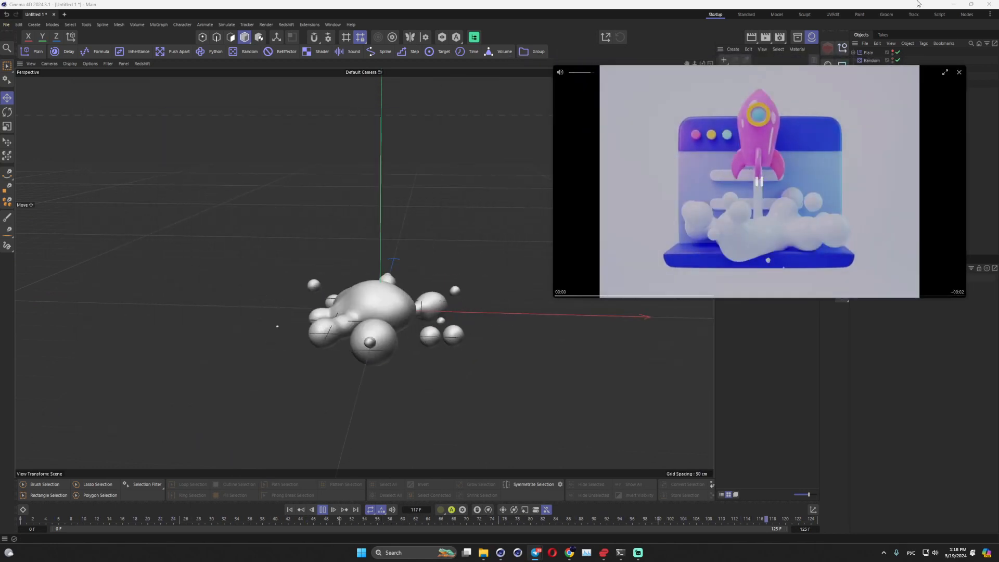